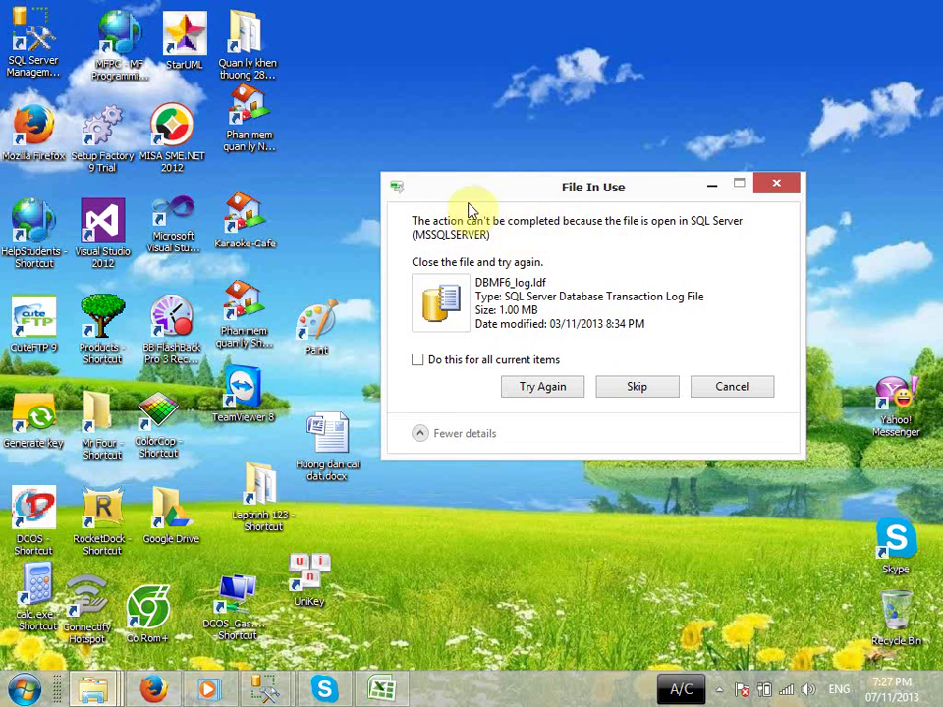
- Switch to SQL Server Management Studio and look through the server's list of databases around DBMF6
mouse_move(240, 678)
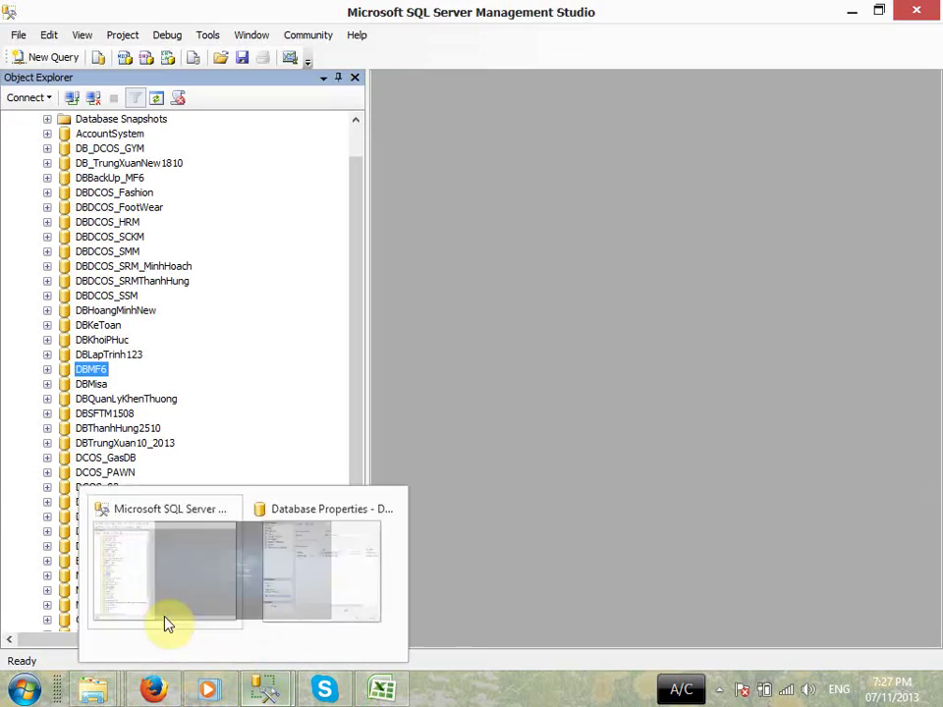
click(166, 619)
scroll(342, 179, up, 1)
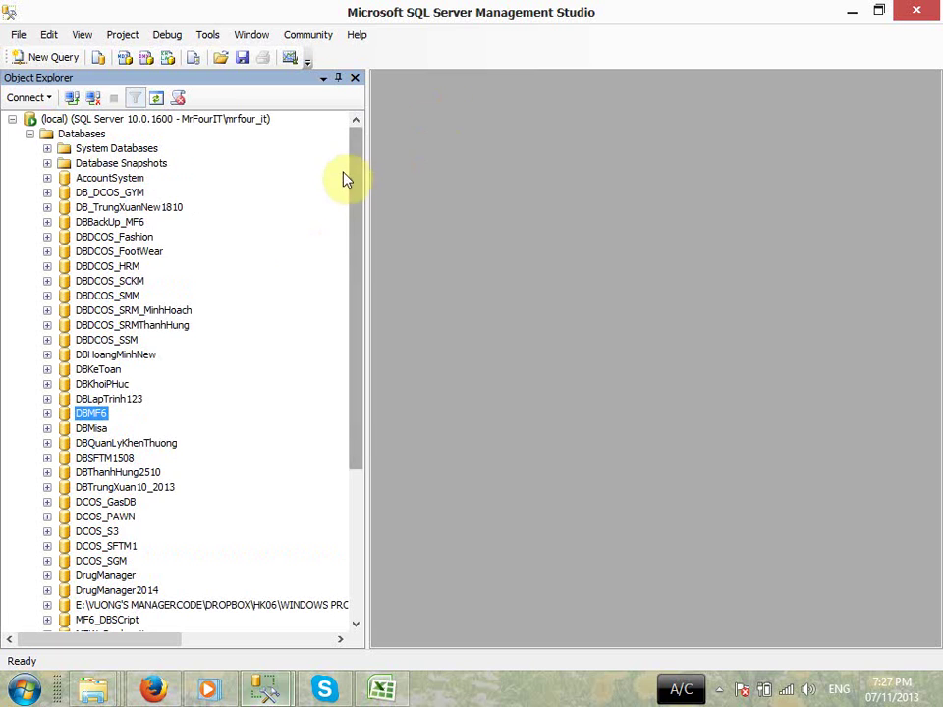
scroll(337, 205, down, 2)
scroll(339, 203, up, 2)
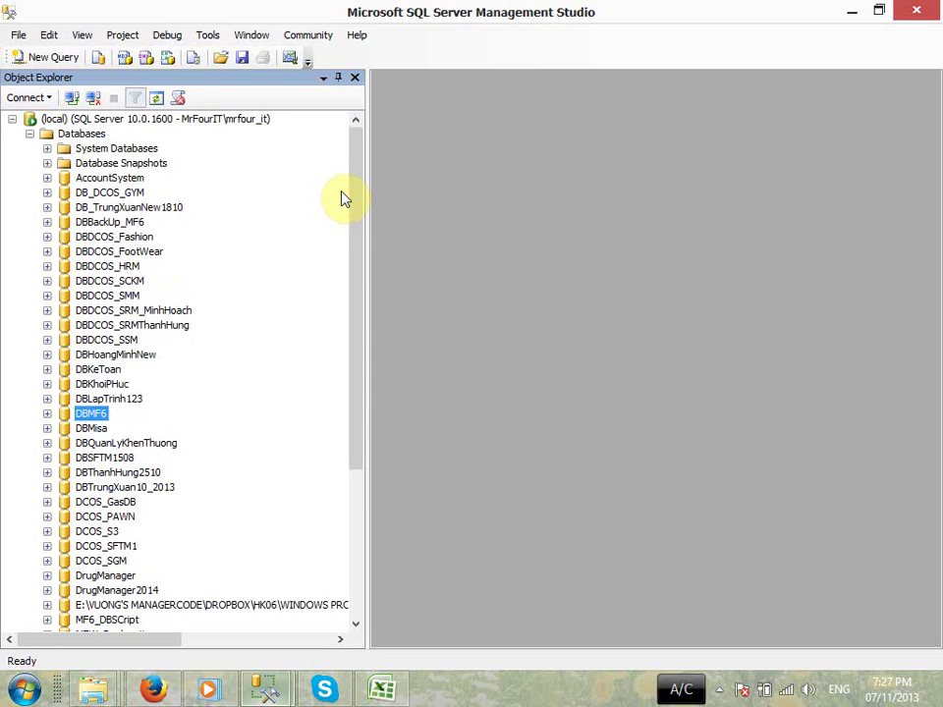
scroll(442, 187, down, 2)
scroll(616, 142, up, 1)
scroll(756, 59, down, 1)
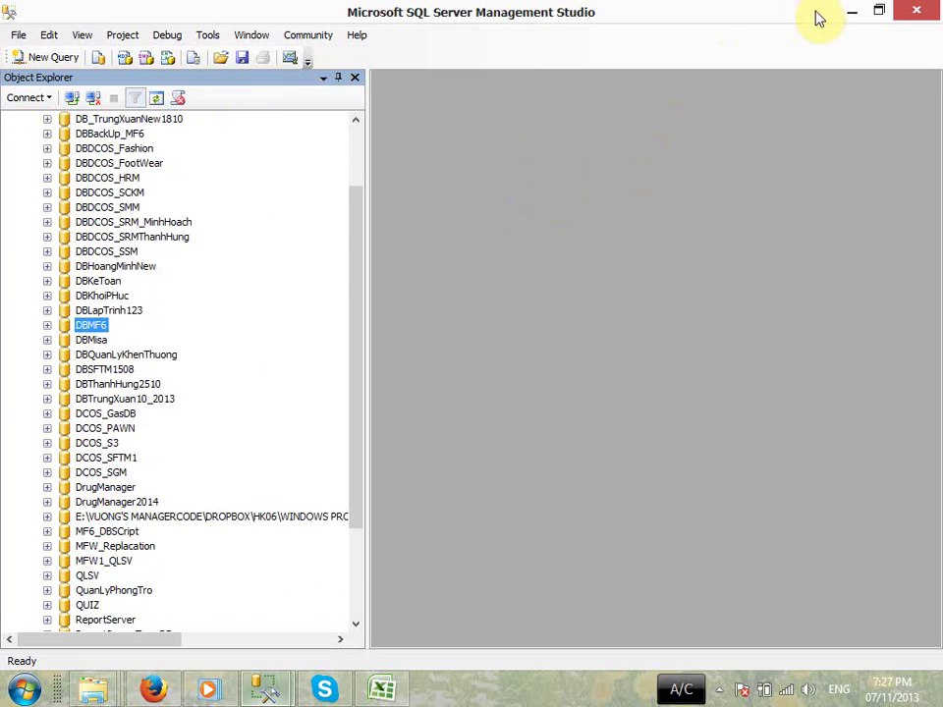
click(850, 12)
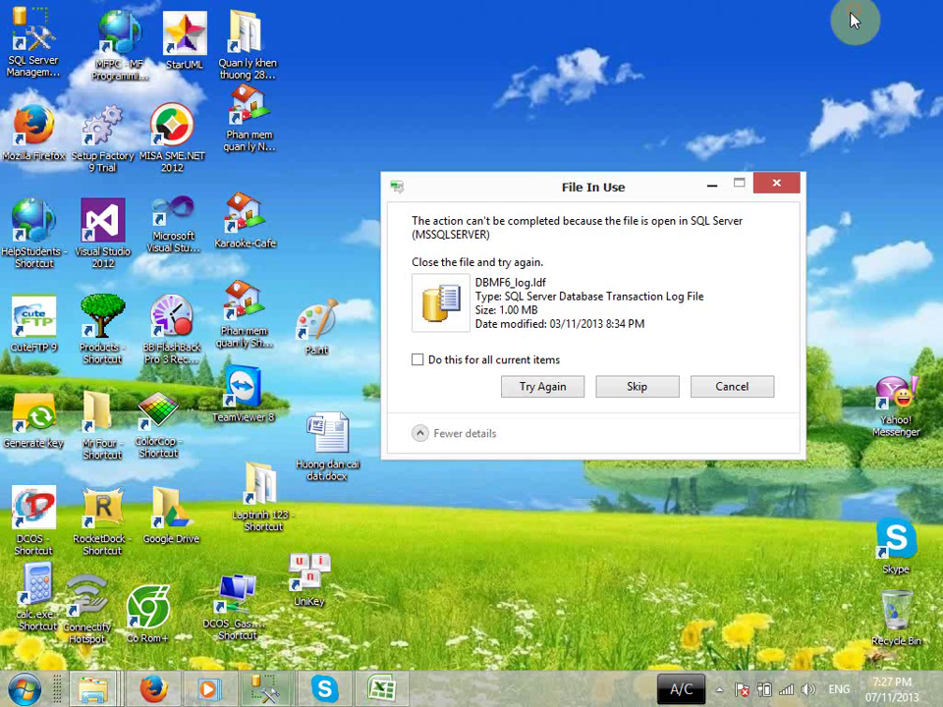
- Retry the blocked file operation on DBMF6_log.ldf and check the lesson outline in the Excel workbook
click(542, 388)
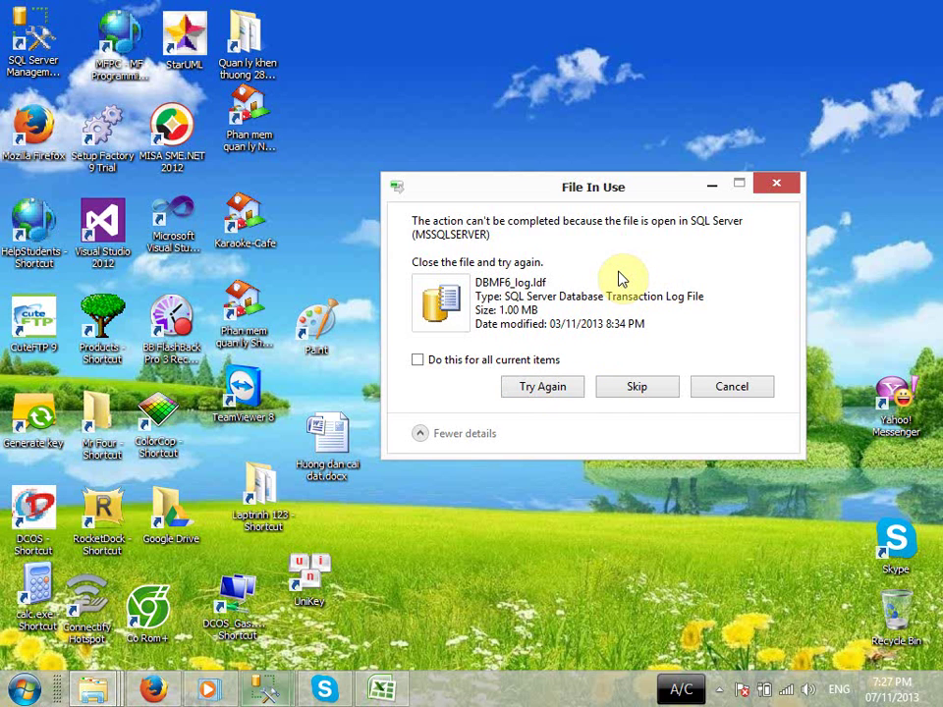
mouse_move(381, 689)
click(379, 595)
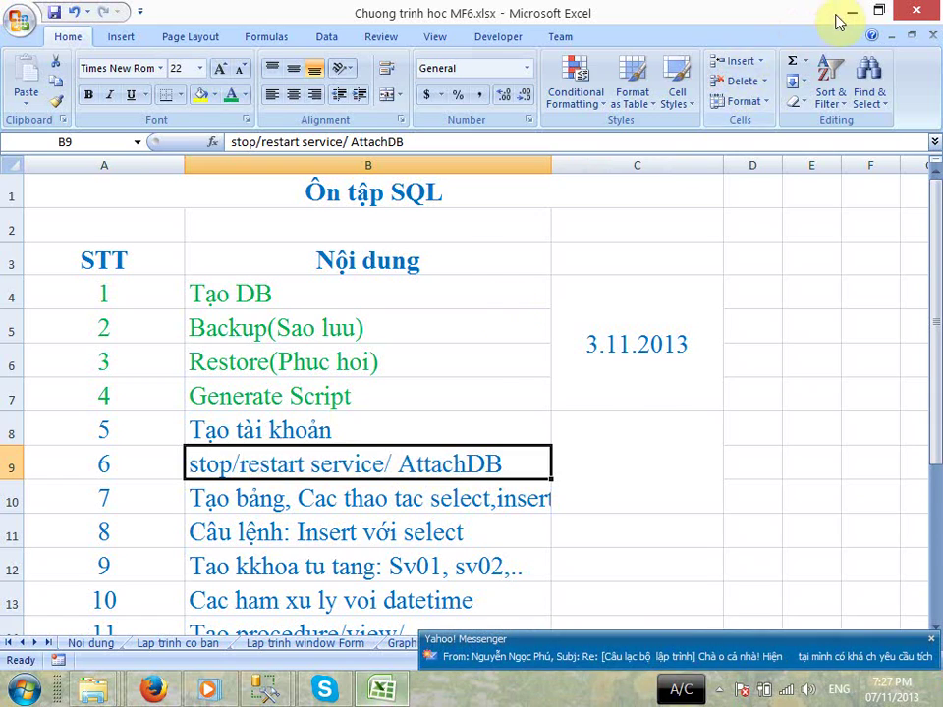
click(846, 14)
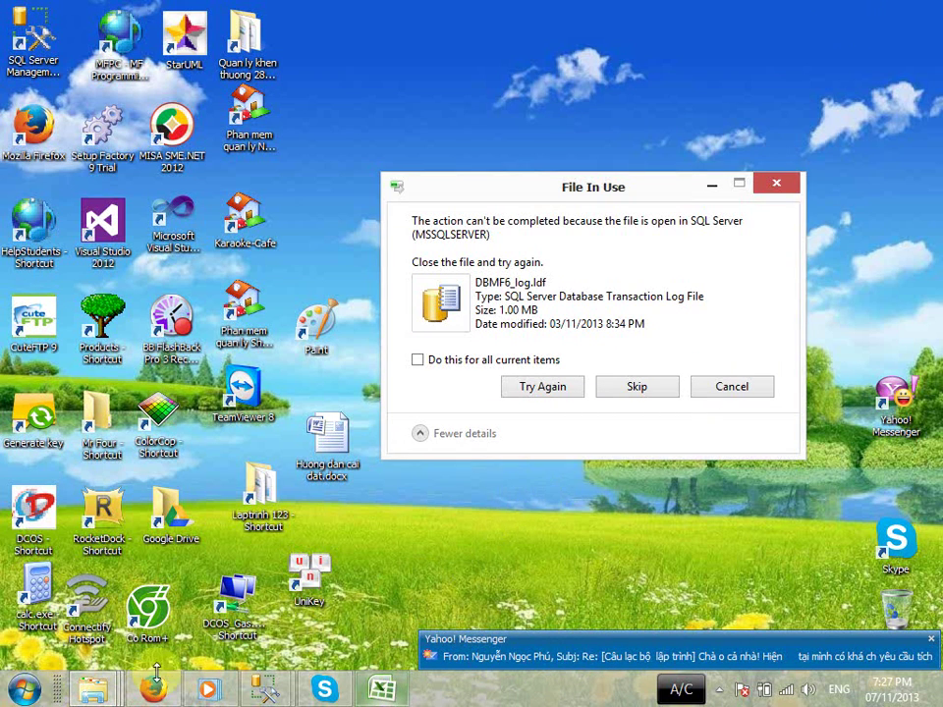
- Bring SQL Server Management Studio back into view and close the Firefox window
mouse_move(291, 691)
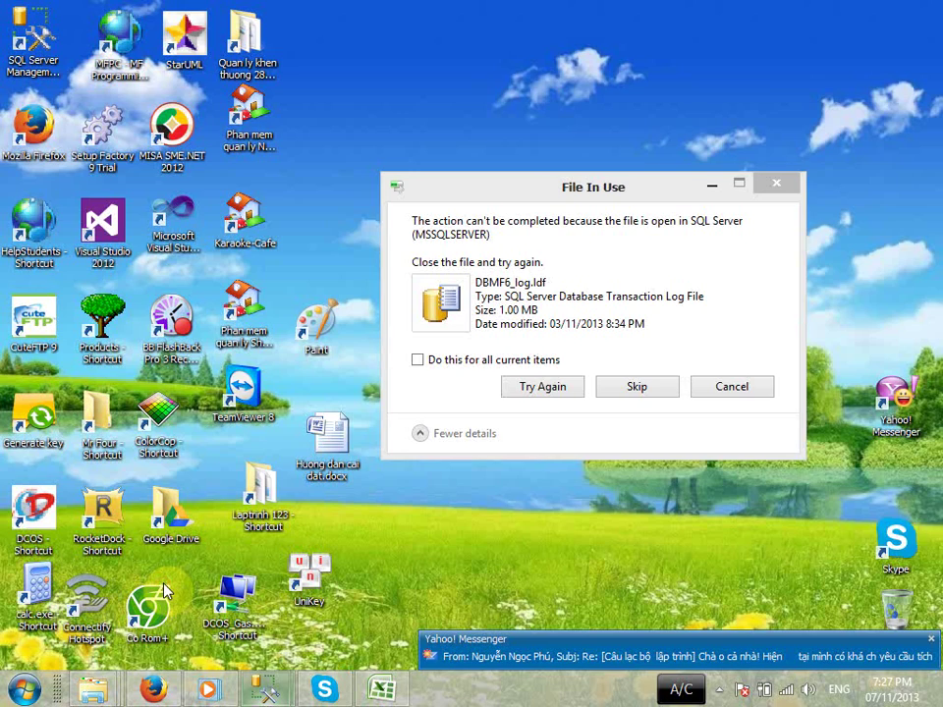
click(165, 590)
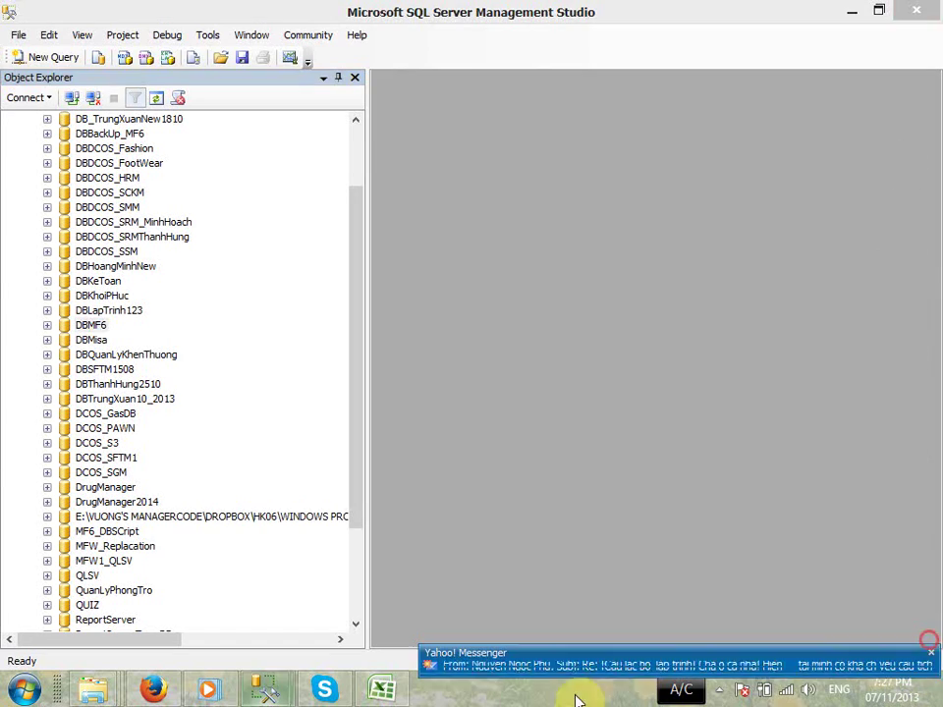
mouse_move(152, 694)
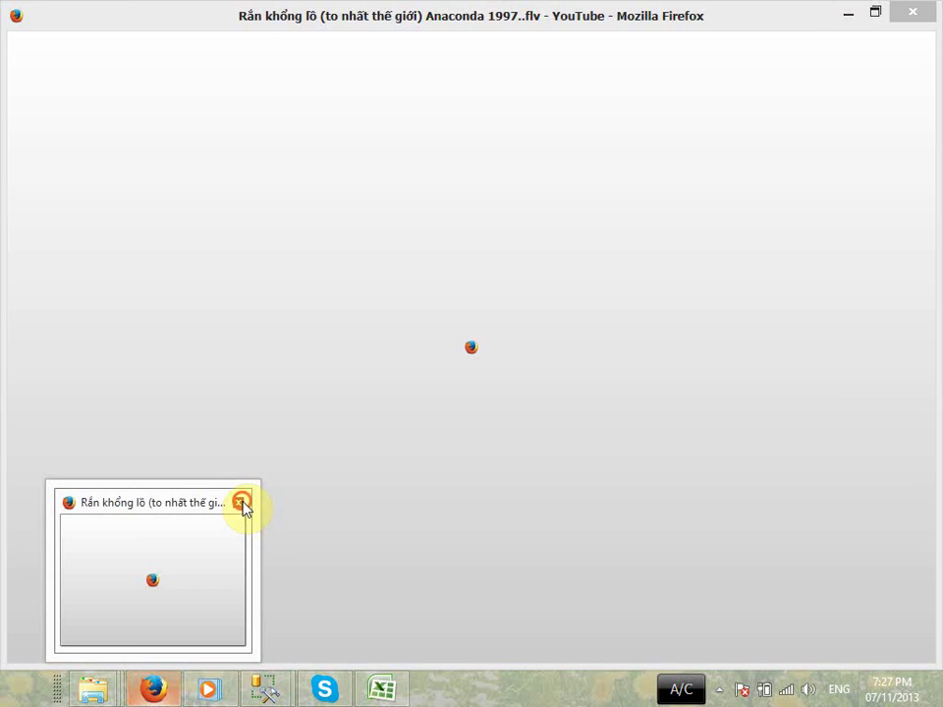
click(244, 505)
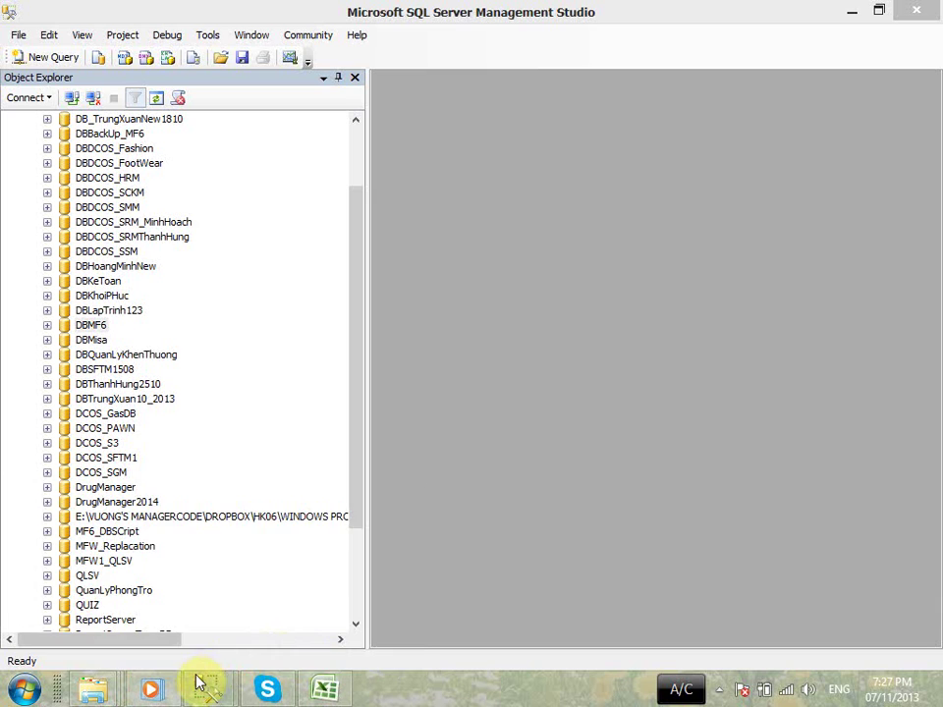
- Collapse the object tree down to the (local) server and examine the service control commands available for it
mouse_move(199, 683)
click(135, 616)
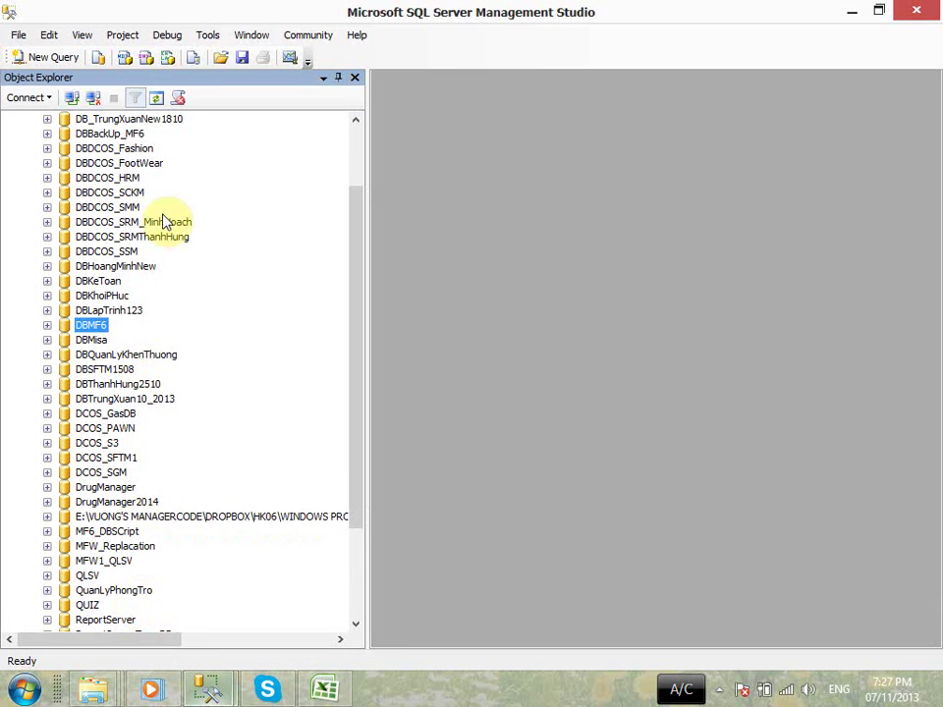
scroll(186, 332, up, 2)
click(30, 134)
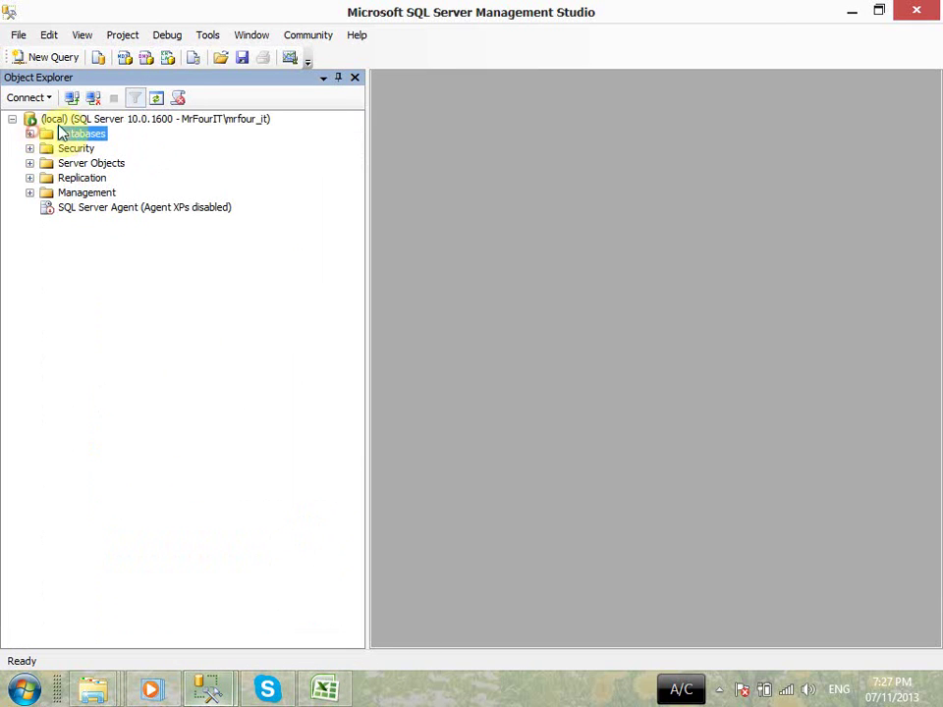
click(77, 119)
right_click(124, 124)
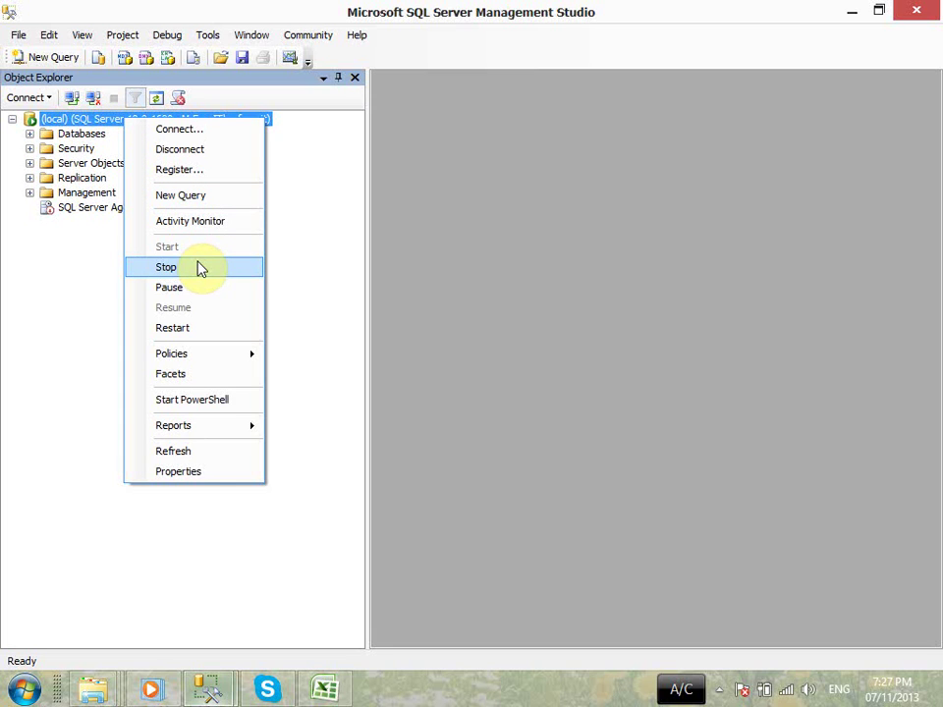
click(13, 119)
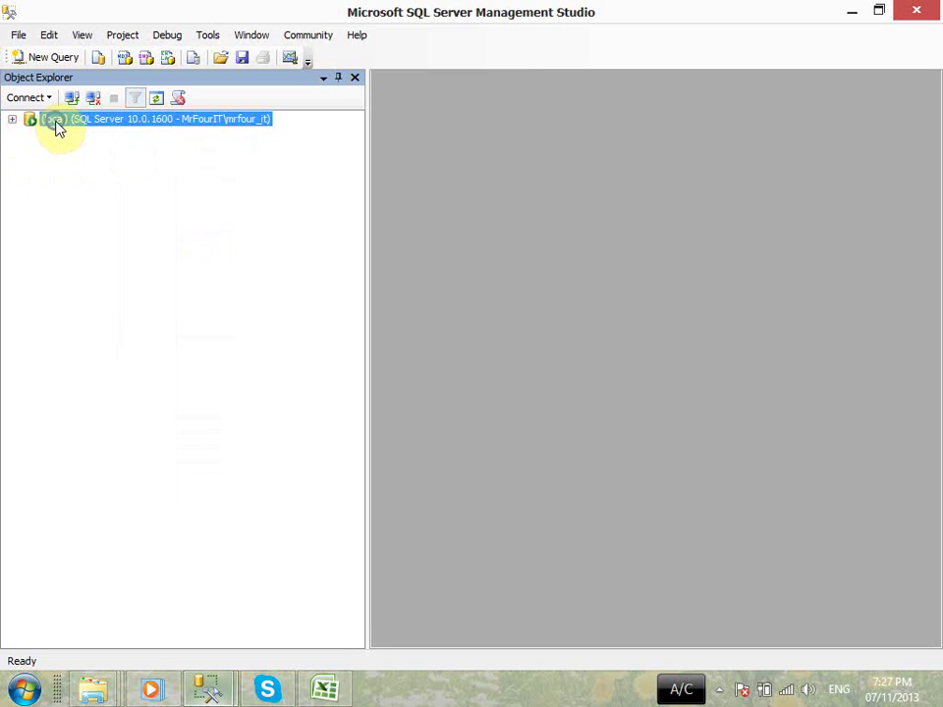
right_click(56, 123)
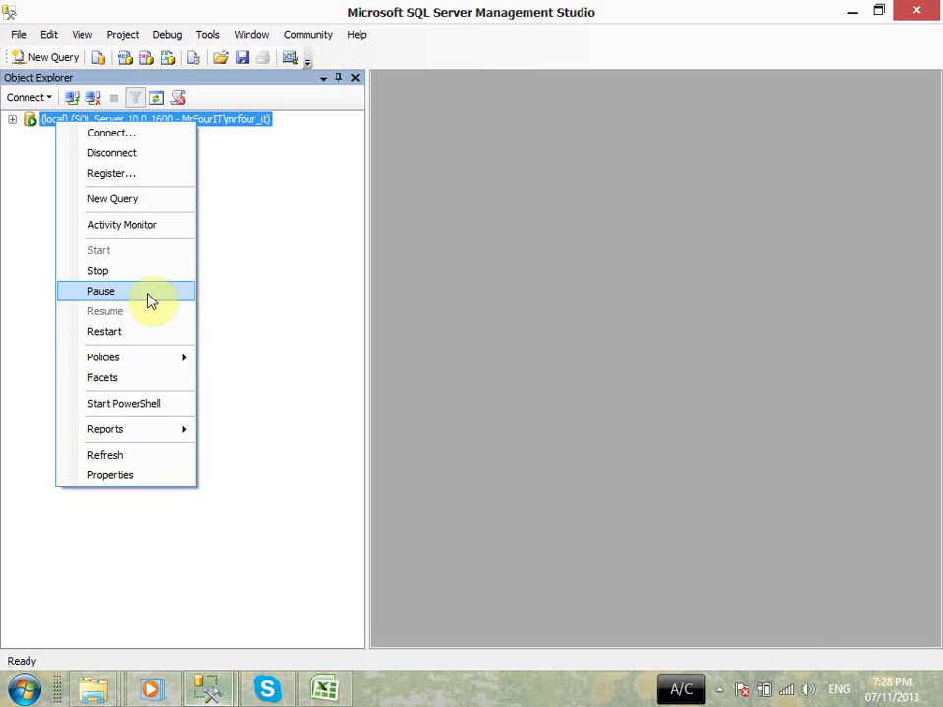
click(753, 293)
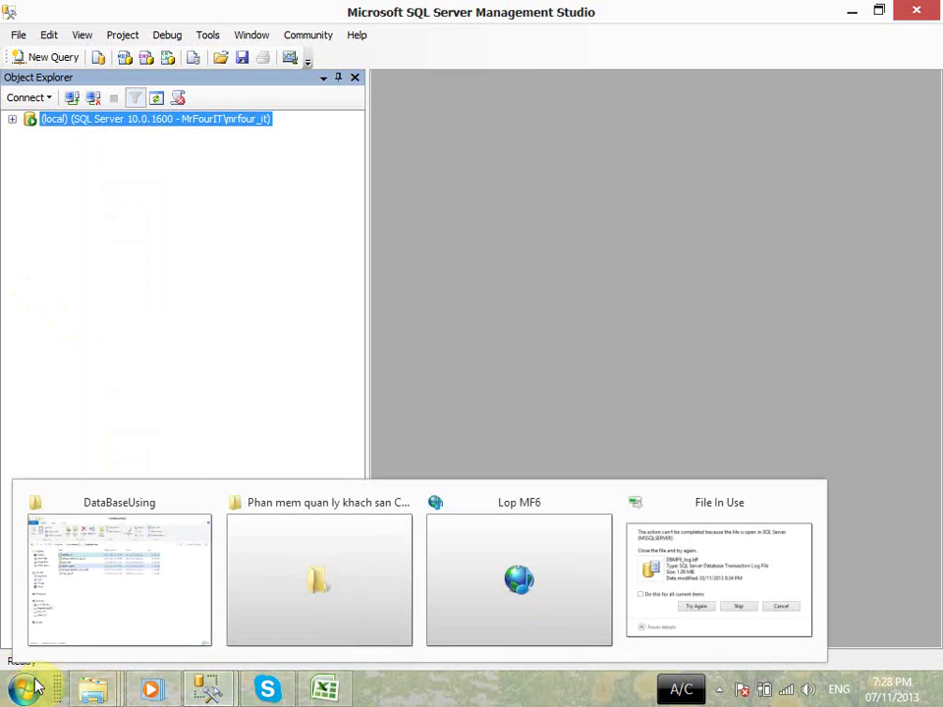
- Close the DataBaseUsing and Lop MF6 windows, and cancel the File In Use prompt for DBMF6_log.ldf
click(34, 685)
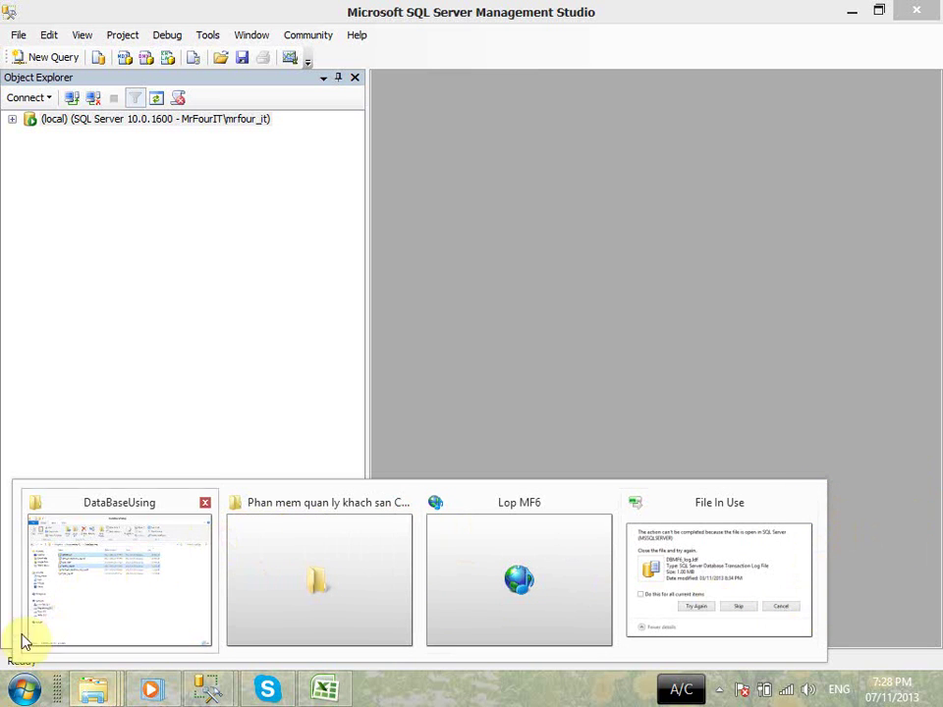
click(208, 502)
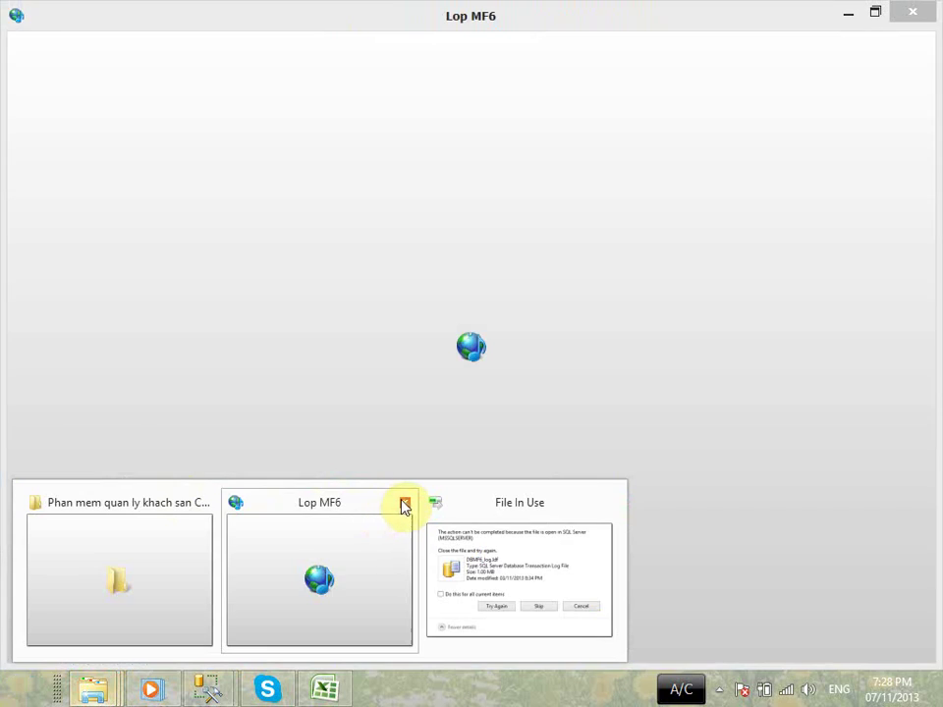
click(401, 503)
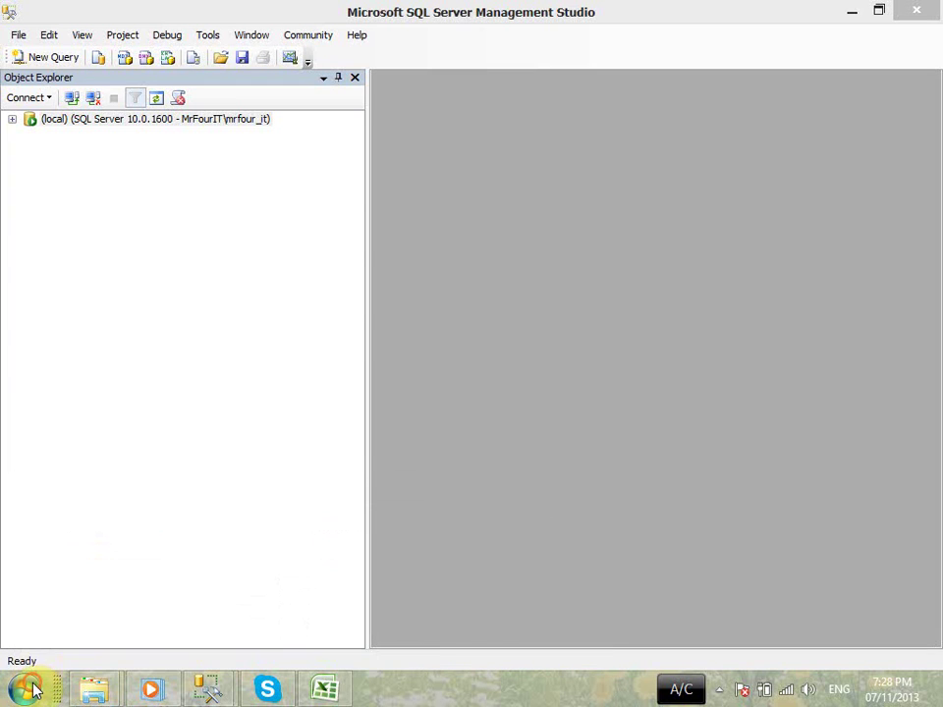
click(852, 12)
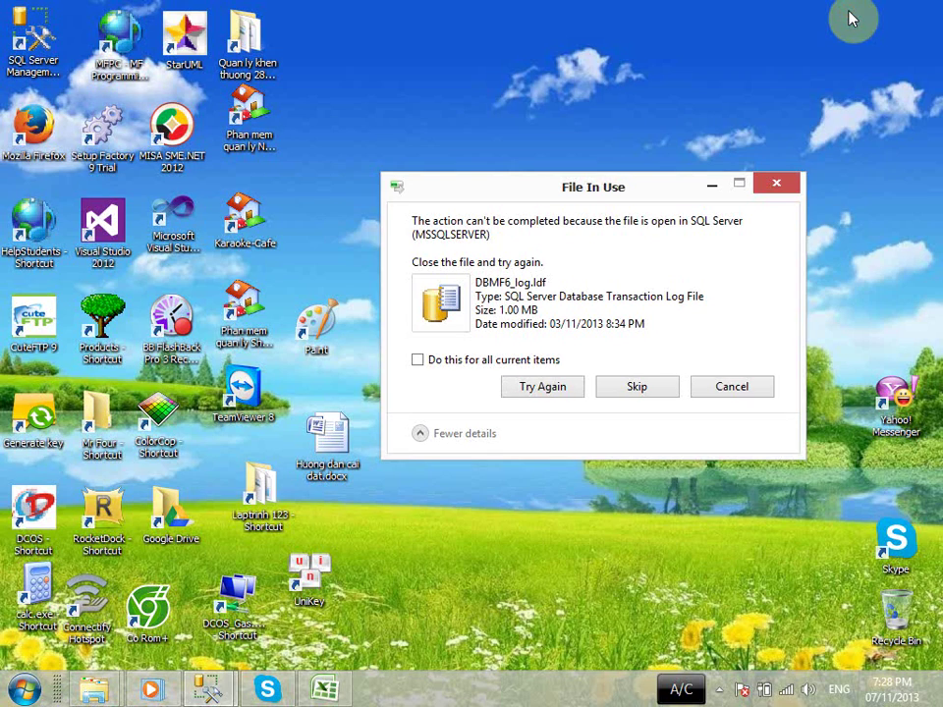
click(778, 183)
click(733, 392)
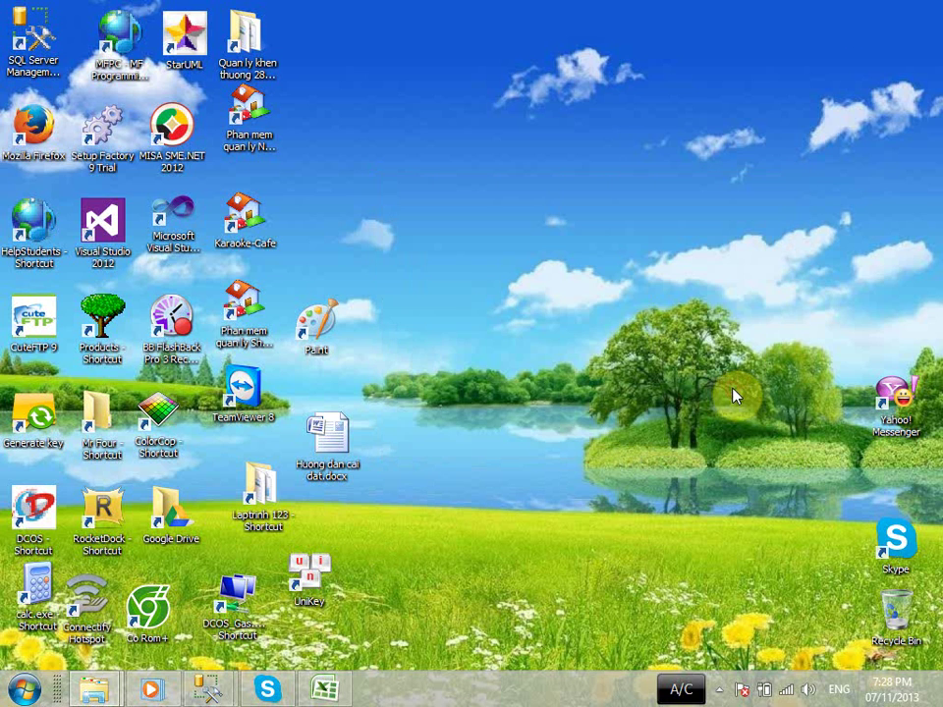
- Launch SQL Server Configuration Manager from the Microsoft SQL Server 2008 configuration tools
click(17, 690)
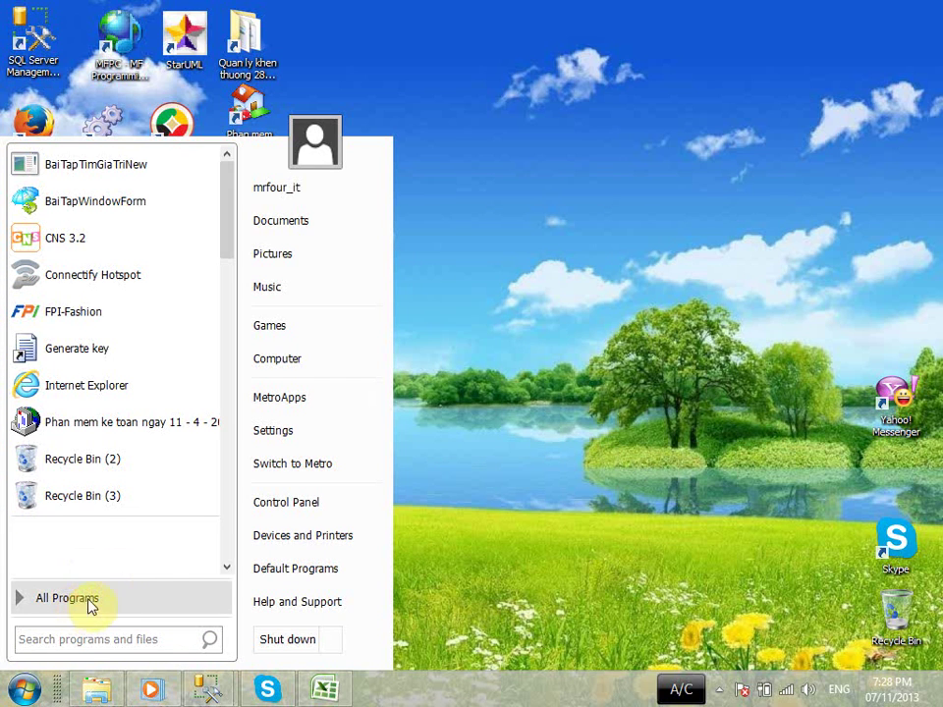
scroll(182, 369, down, 10)
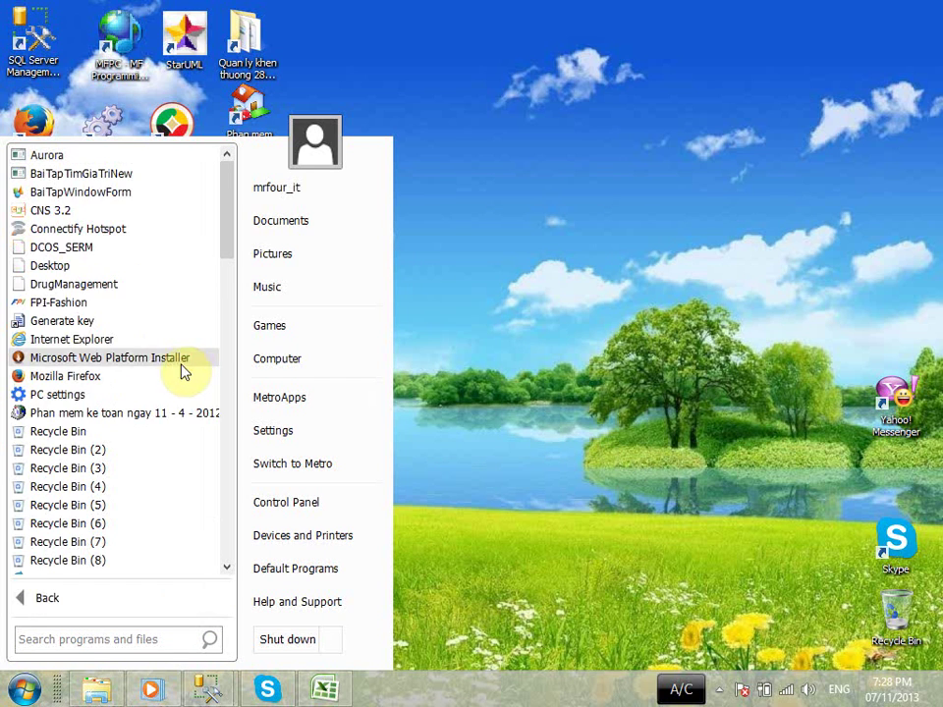
scroll(169, 373, down, 8)
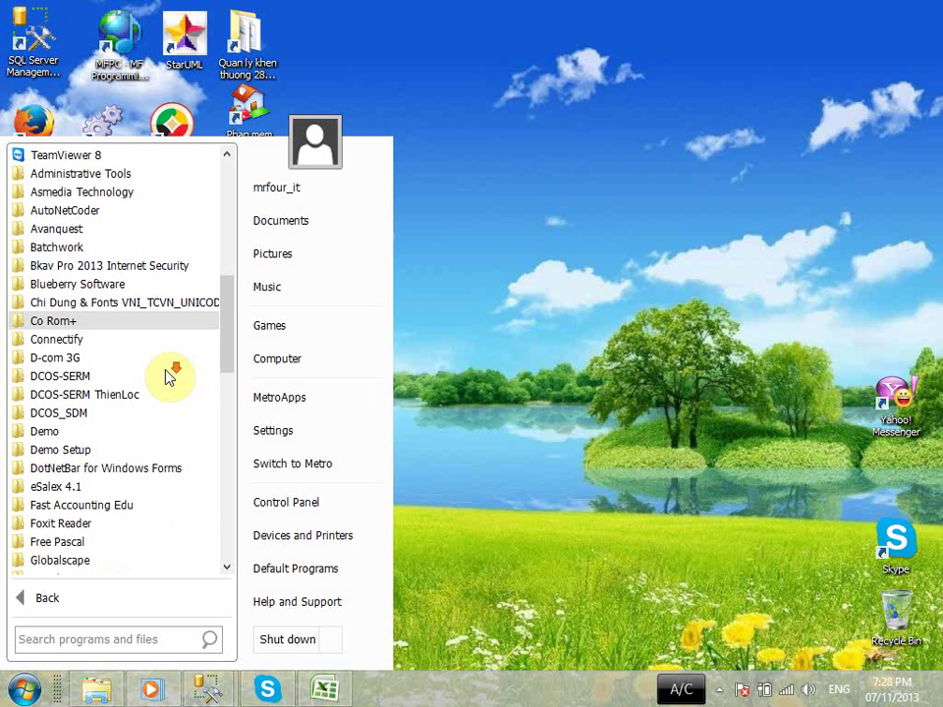
scroll(170, 376, down, 3)
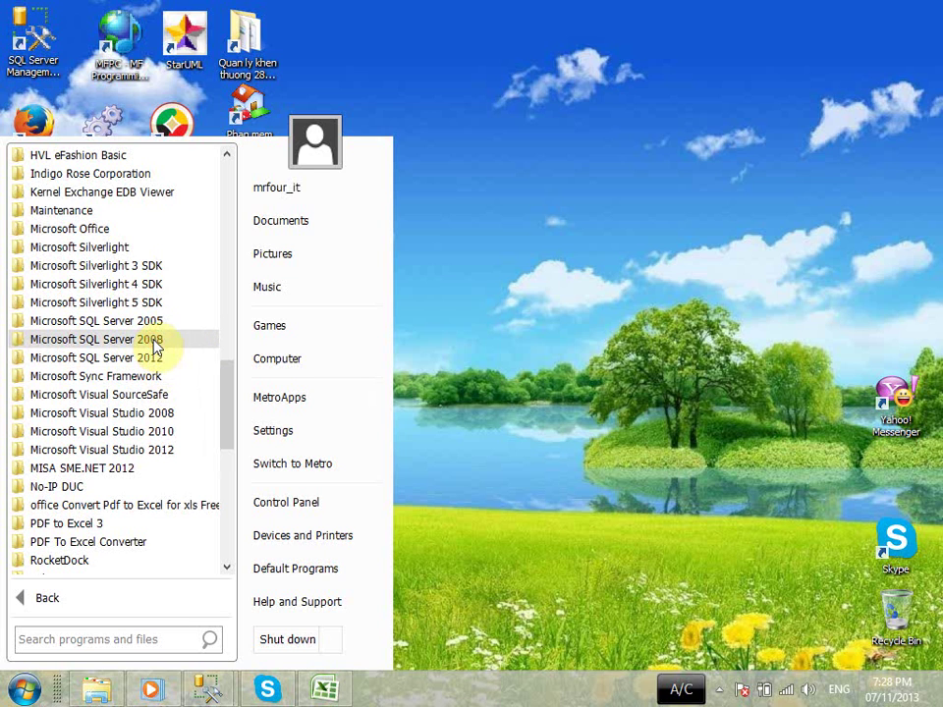
click(155, 345)
scroll(151, 436, down, 1)
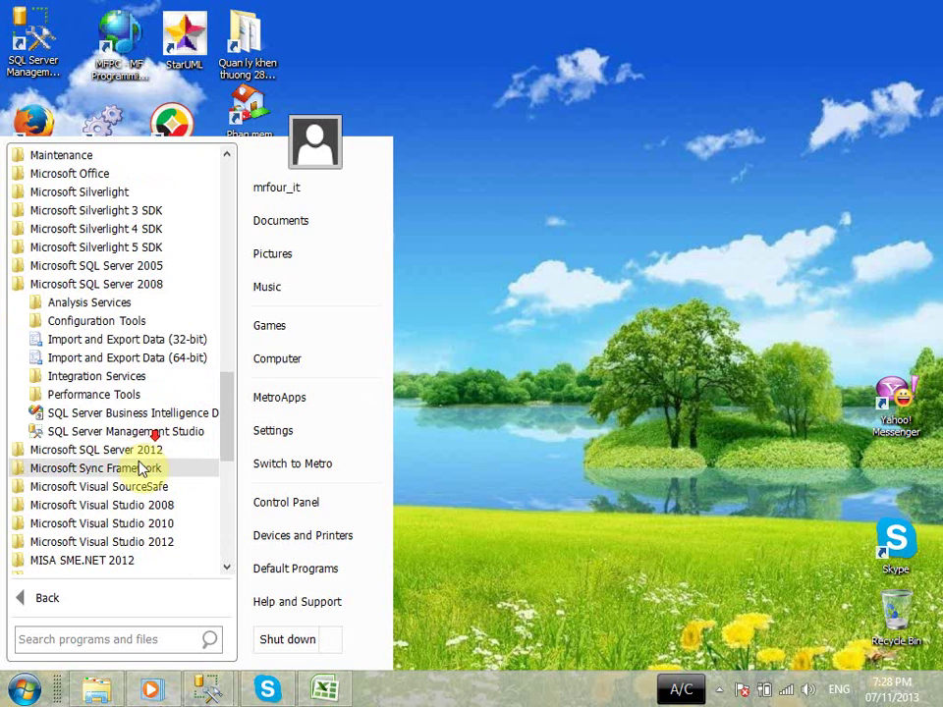
click(117, 326)
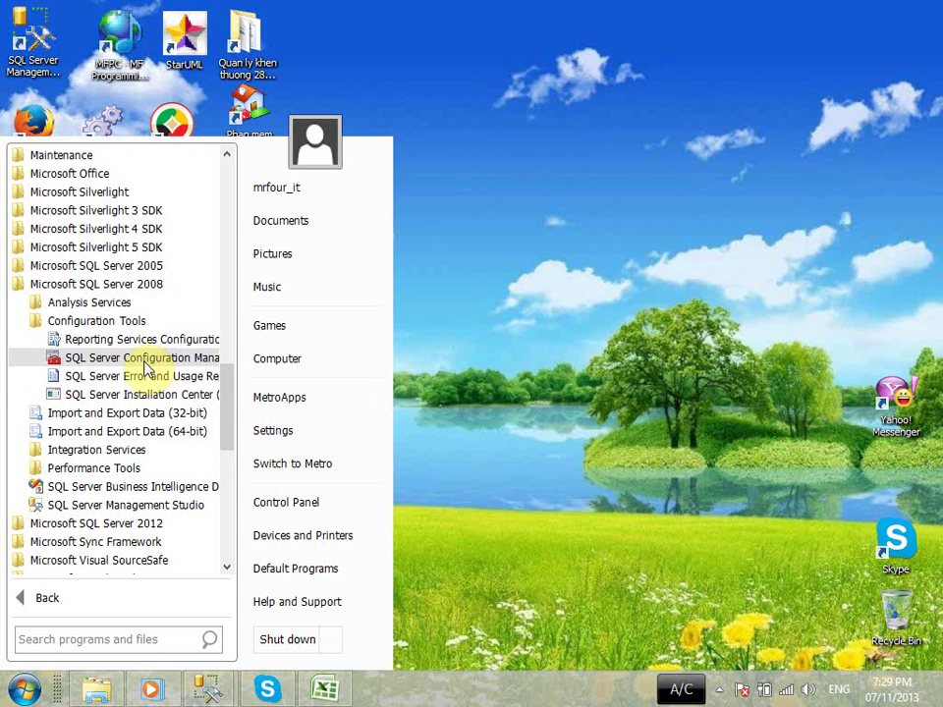
click(145, 363)
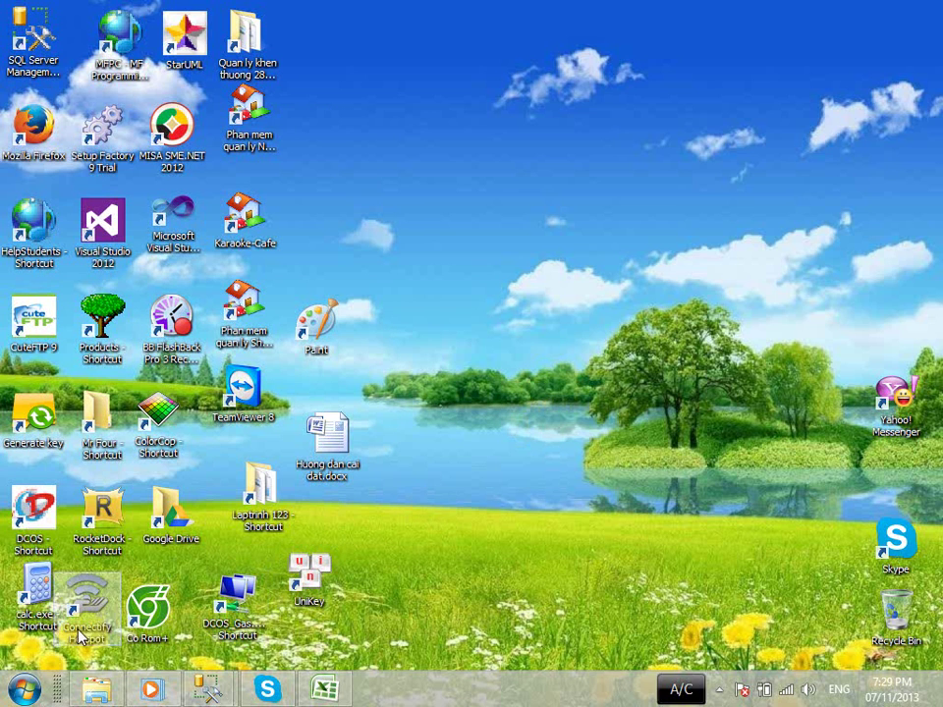
- Locate the SQL Server Configuration Manager entry again among the SQL Server 2008 configuration tools
click(23, 689)
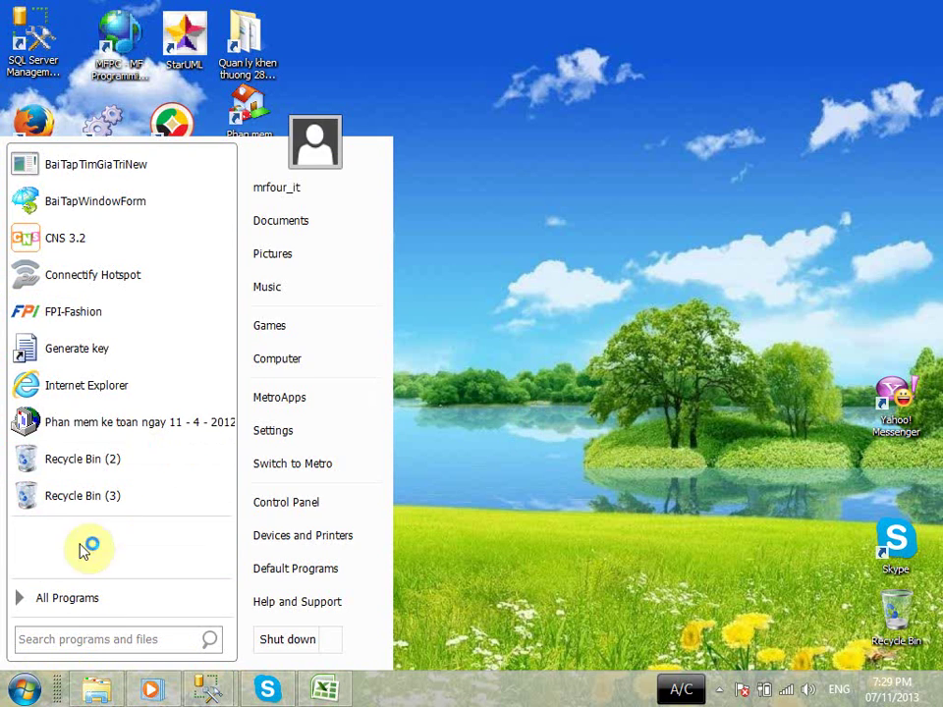
click(65, 598)
scroll(63, 357, down, 15)
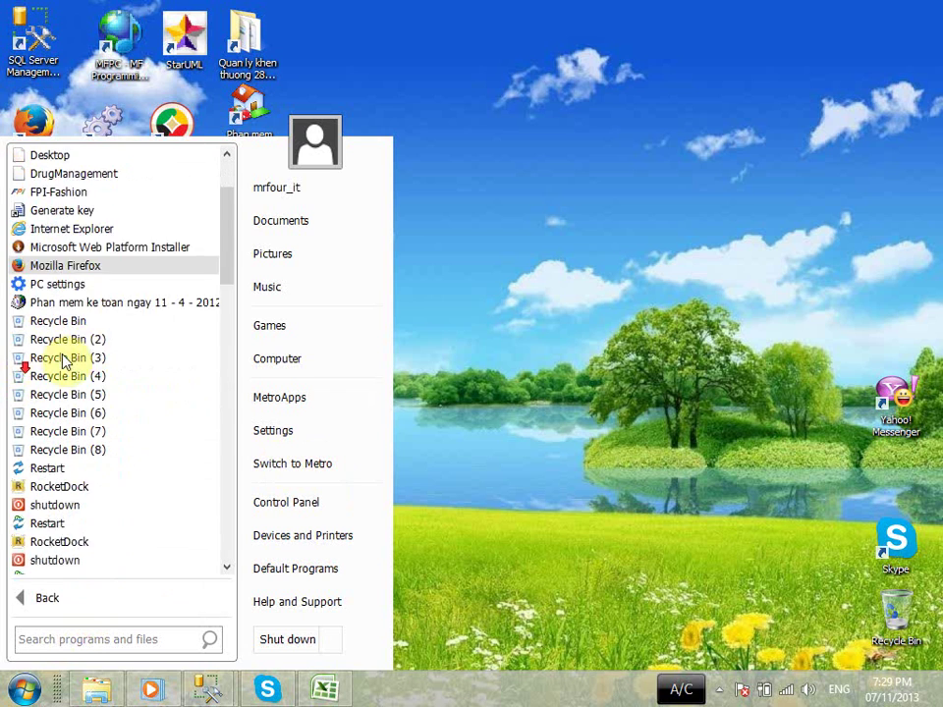
scroll(140, 388, down, 7)
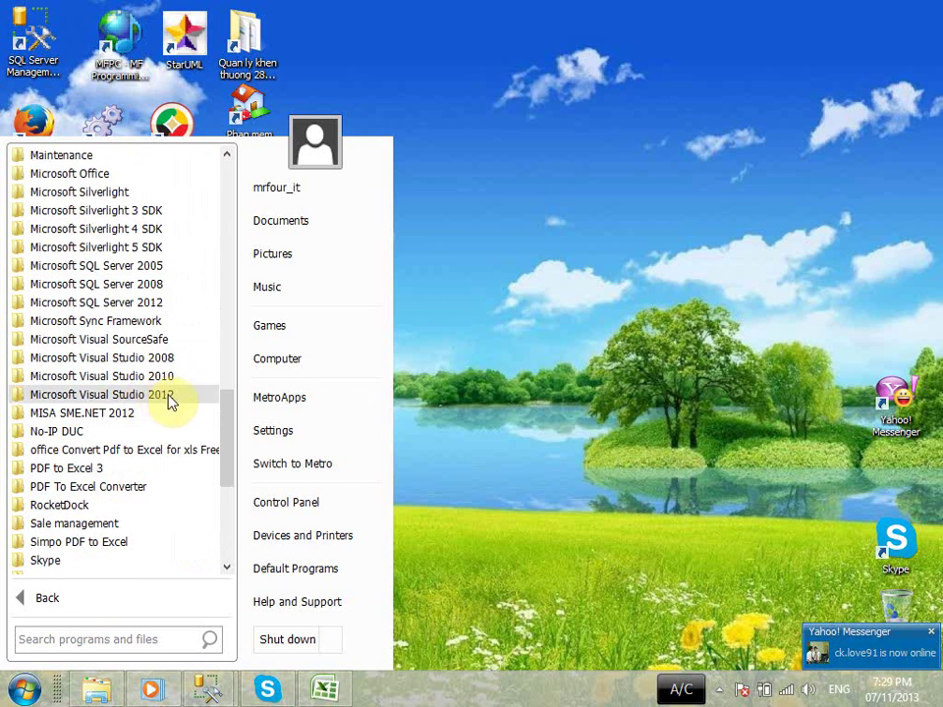
click(157, 284)
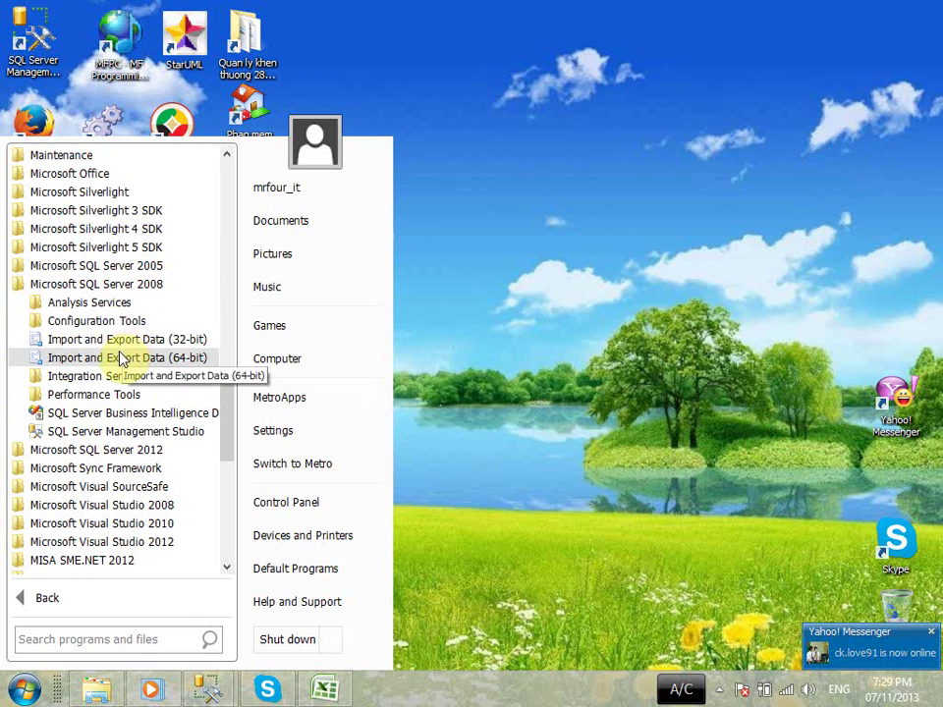
click(103, 322)
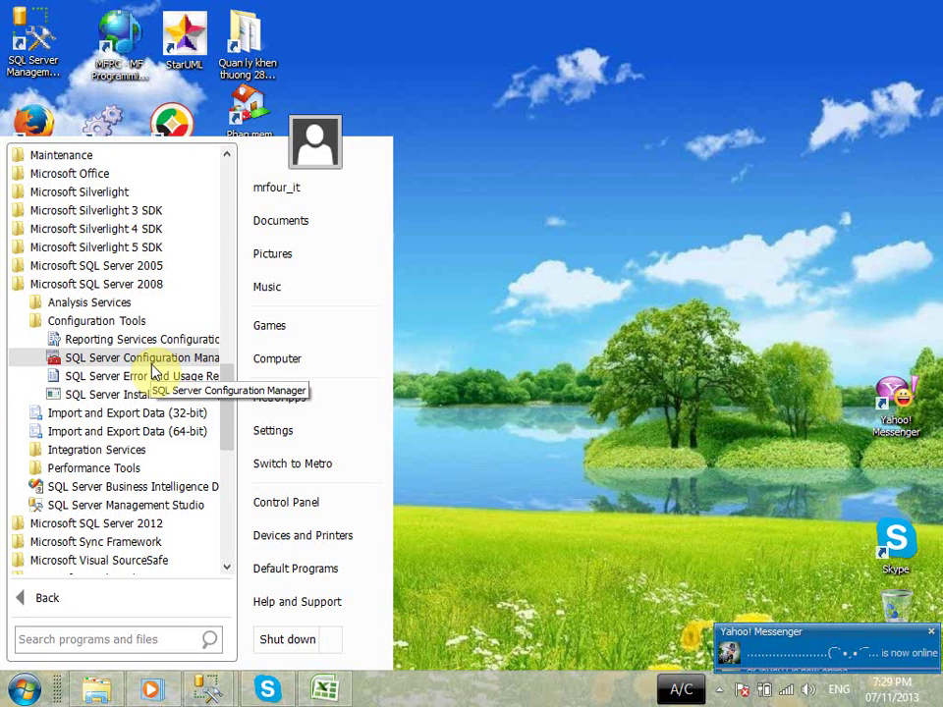
- Bring up the Database Properties window for DBMF6 and close it
click(147, 507)
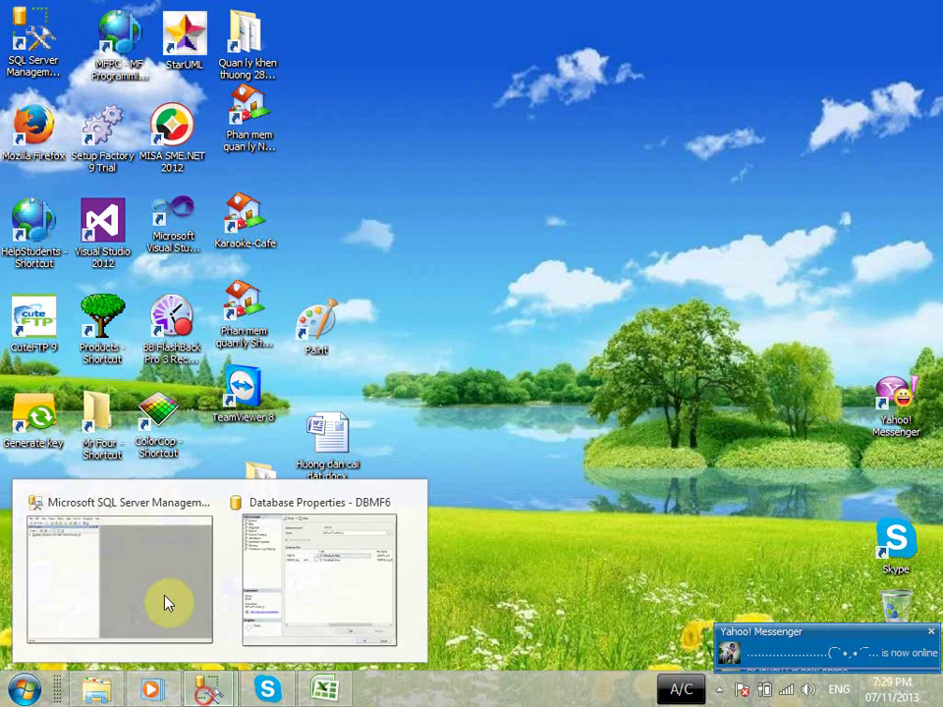
click(298, 581)
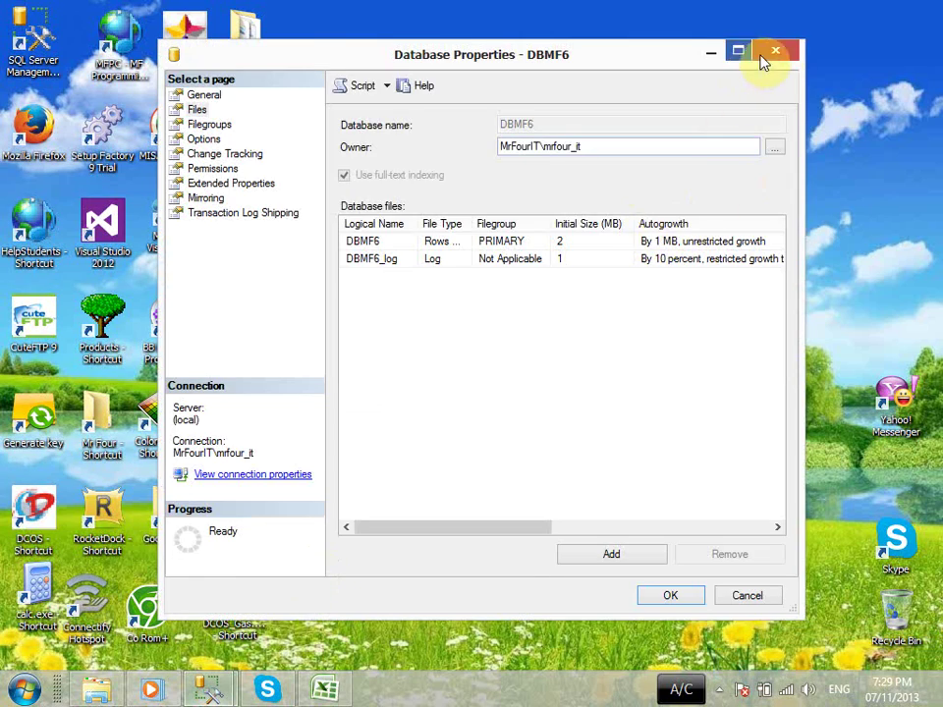
click(762, 57)
- Launch SQL Server Configuration Manager from the Microsoft SQL Server 2008 configuration tools
key(super)
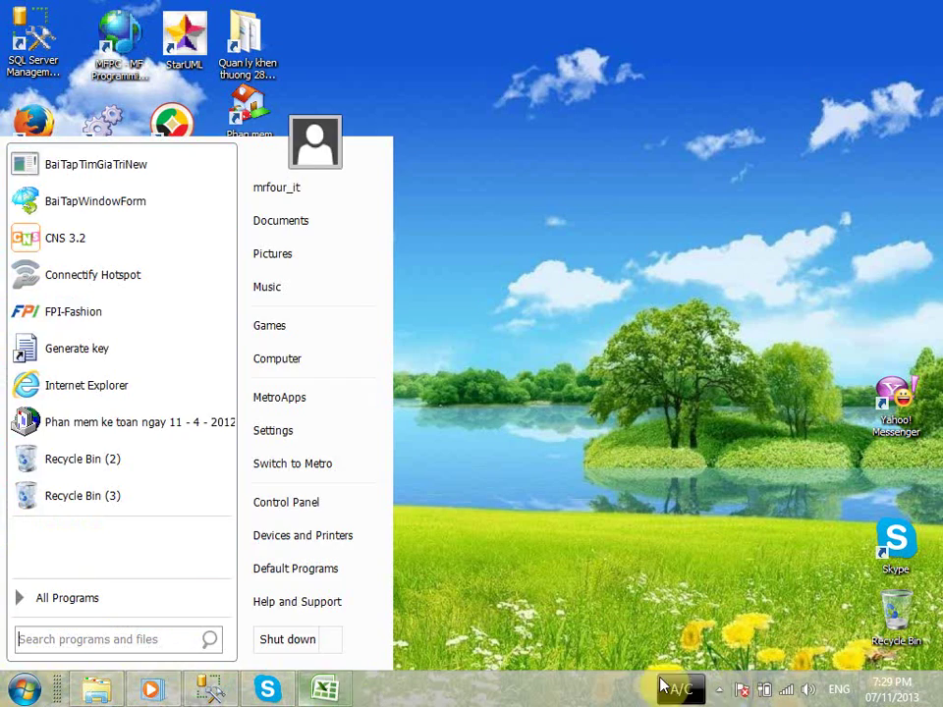
click(89, 606)
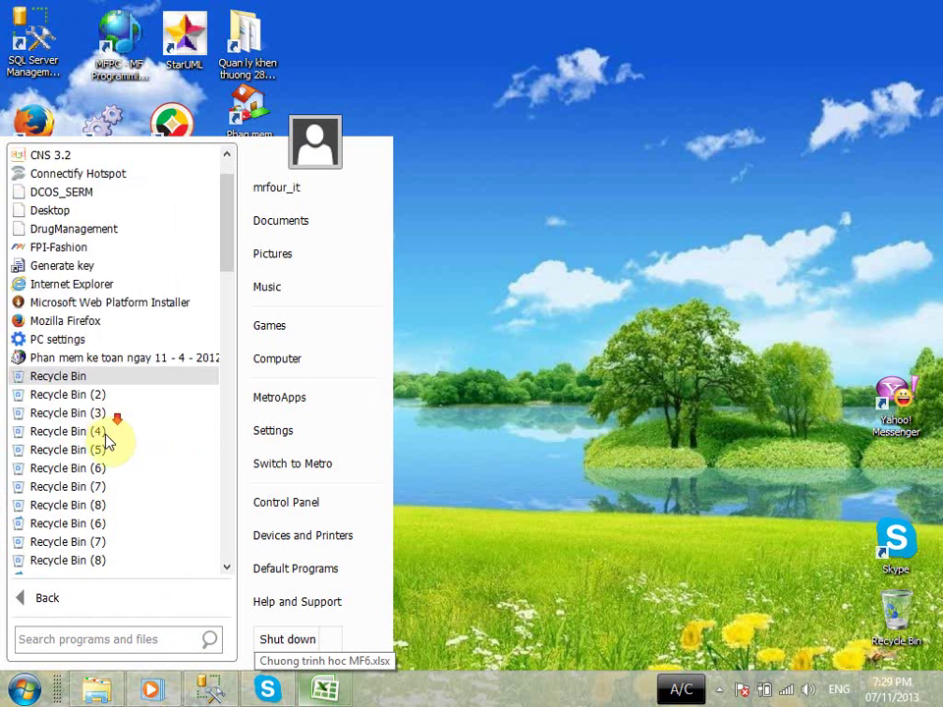
scroll(108, 442, down, 15)
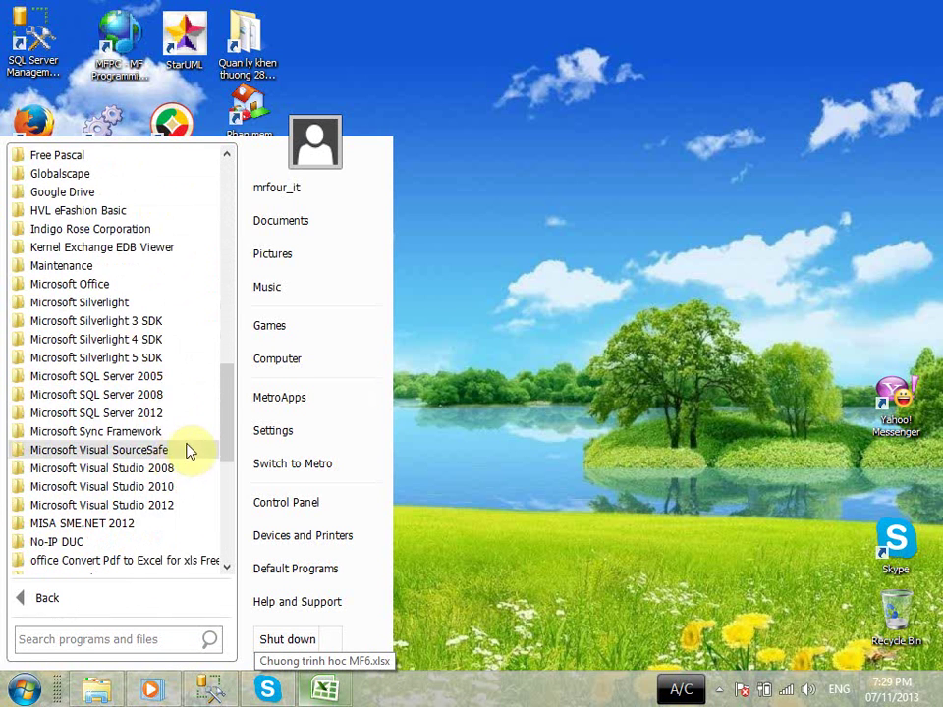
click(165, 394)
click(131, 433)
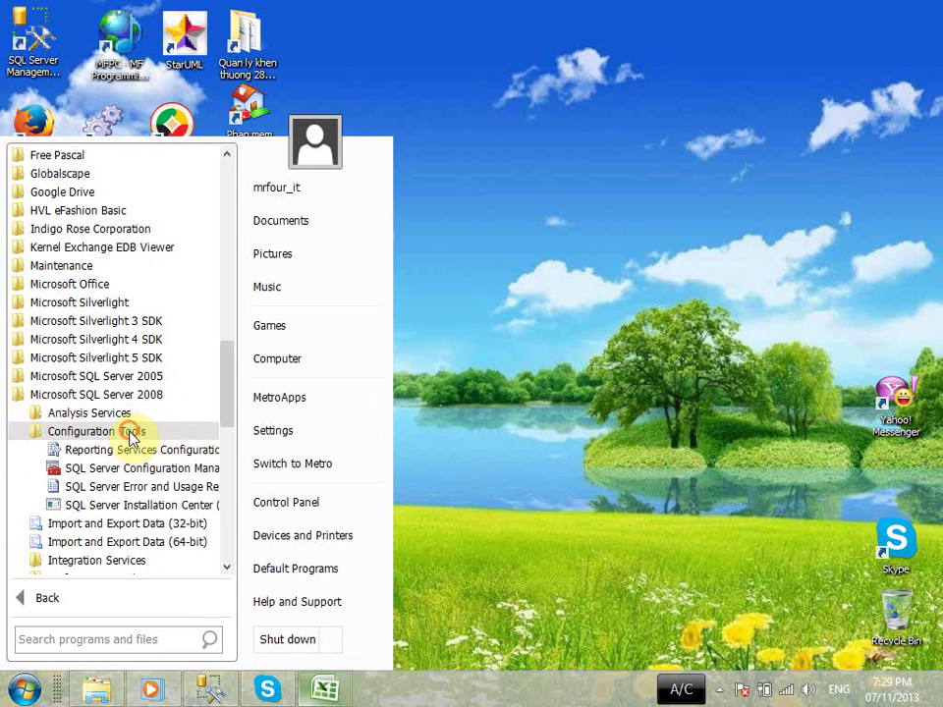
click(147, 469)
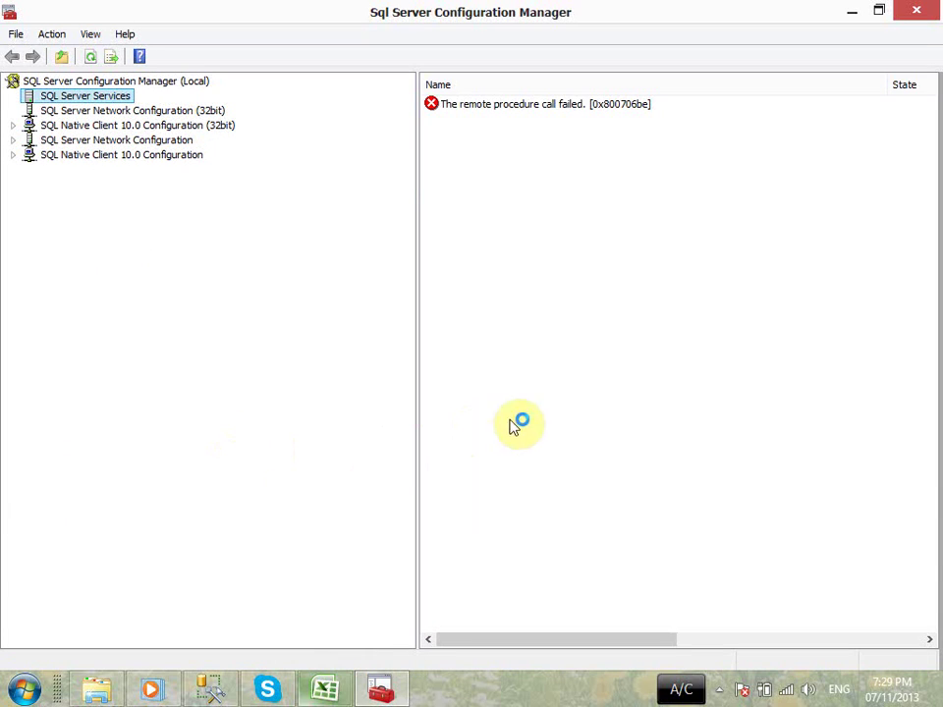
- Look through the SQL Server Services, SQL Server Network Configuration (32bit) and SQL Native Client 10.0 Configuration (32bit) nodes
click(90, 111)
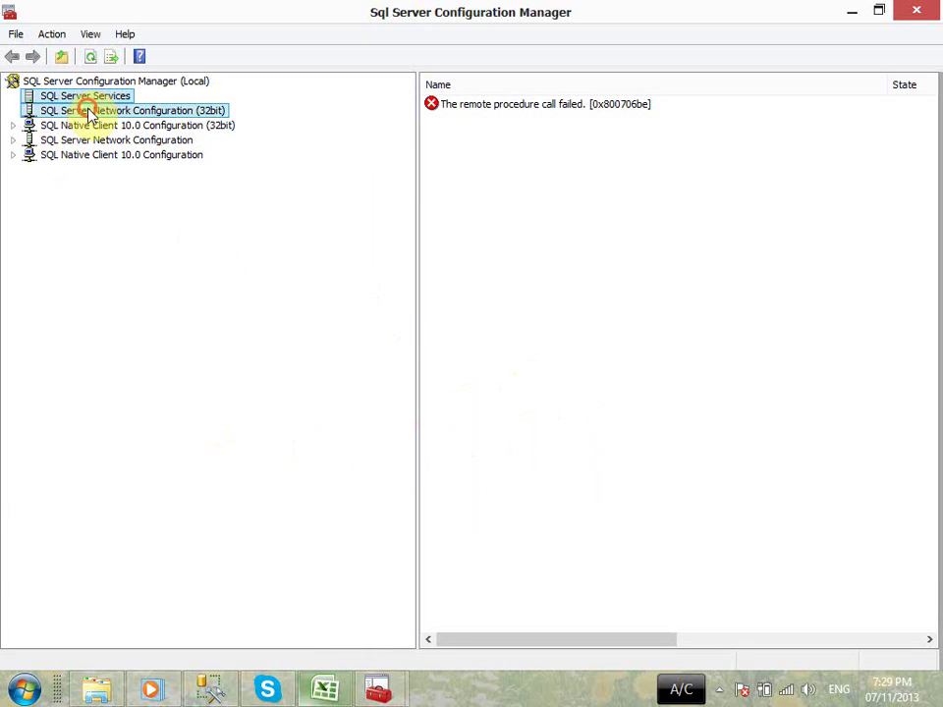
click(80, 96)
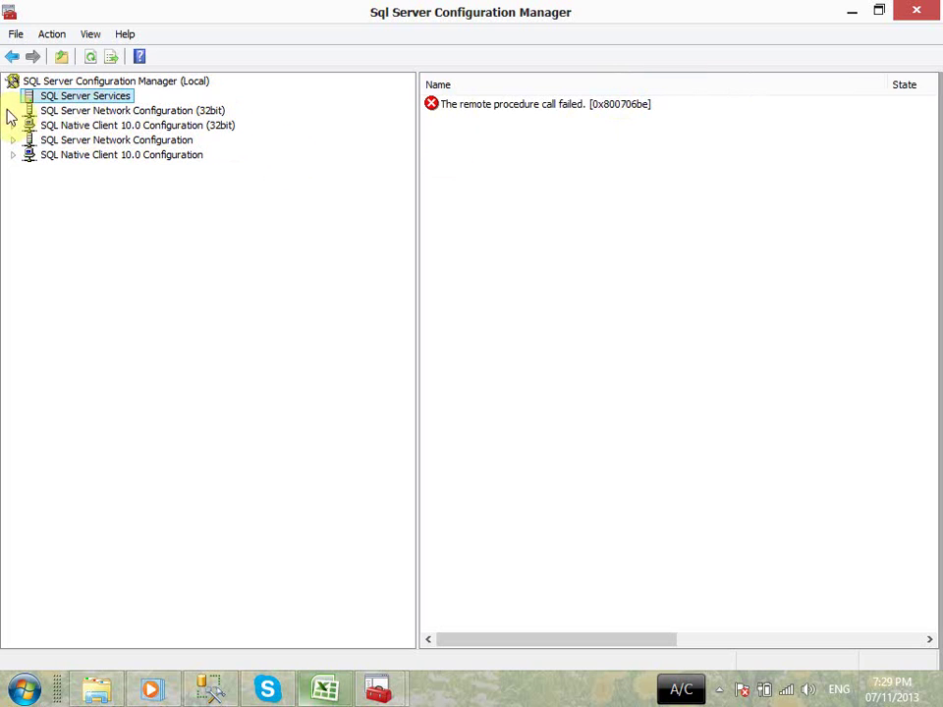
click(84, 111)
click(79, 98)
click(83, 126)
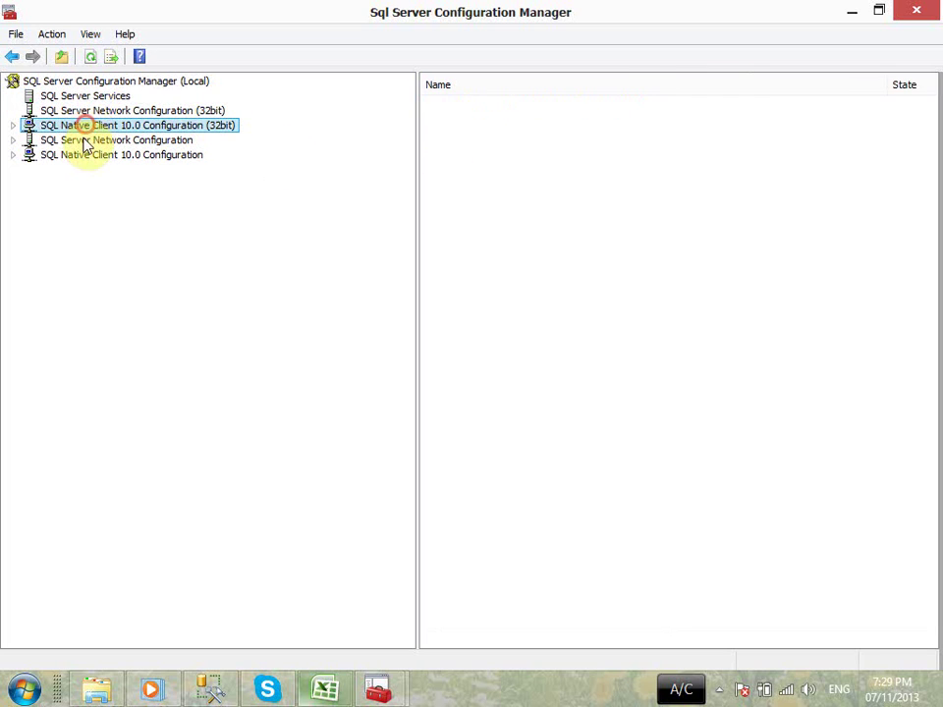
click(84, 95)
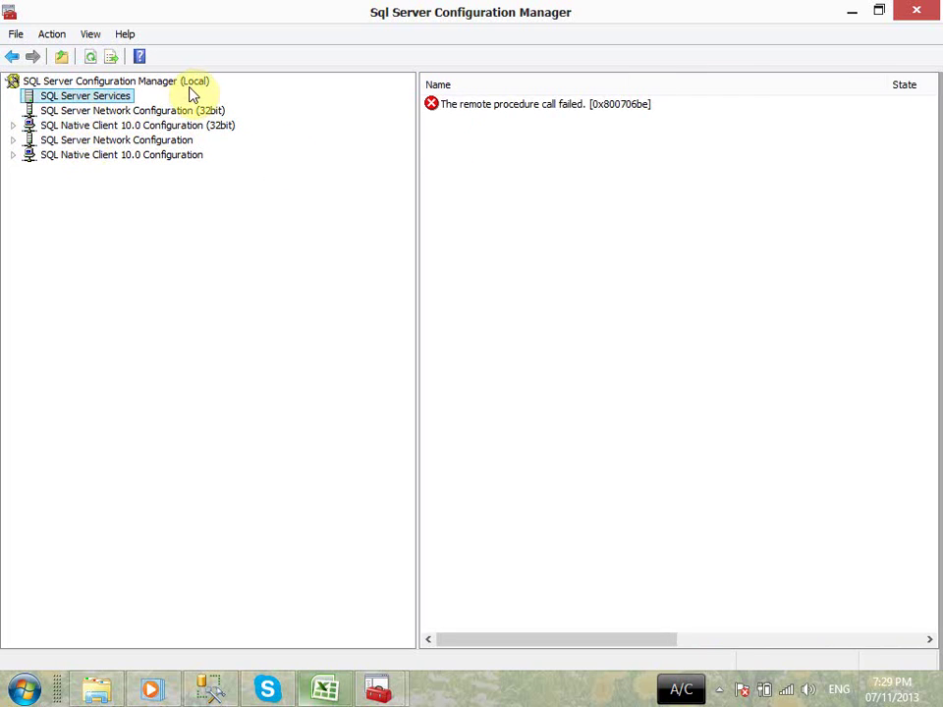
- Examine the entry listed under SQL Server Services and the commands available for it
click(545, 97)
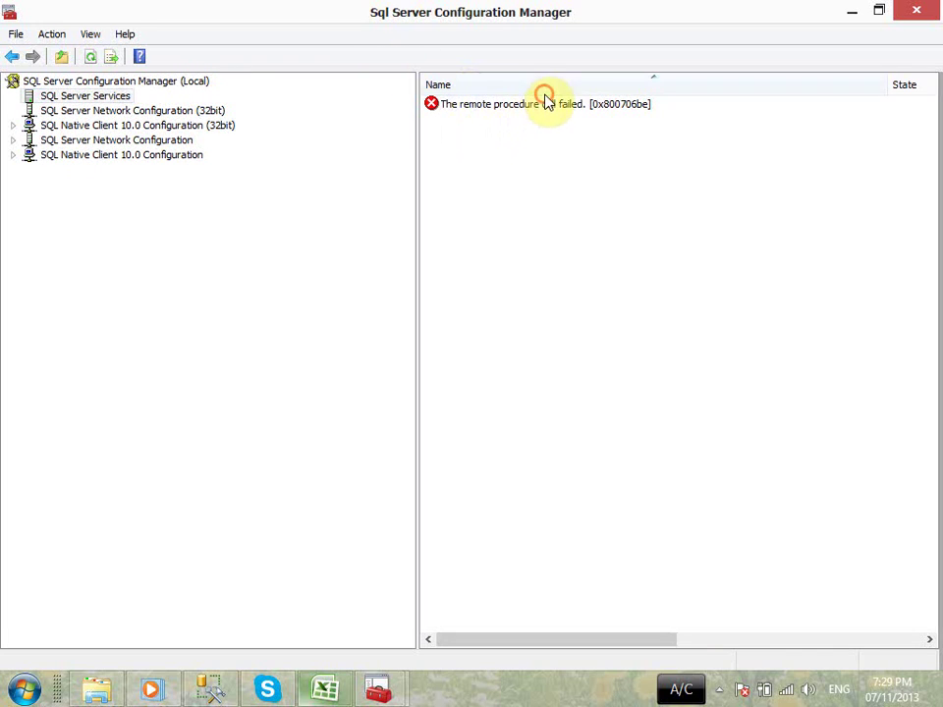
click(599, 254)
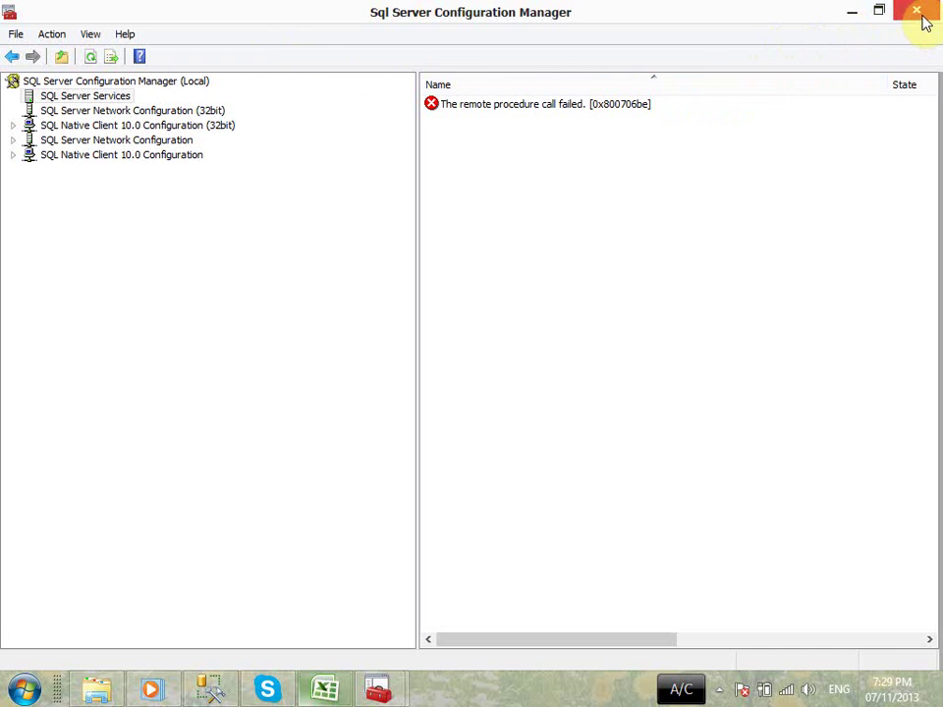
click(552, 106)
click(79, 98)
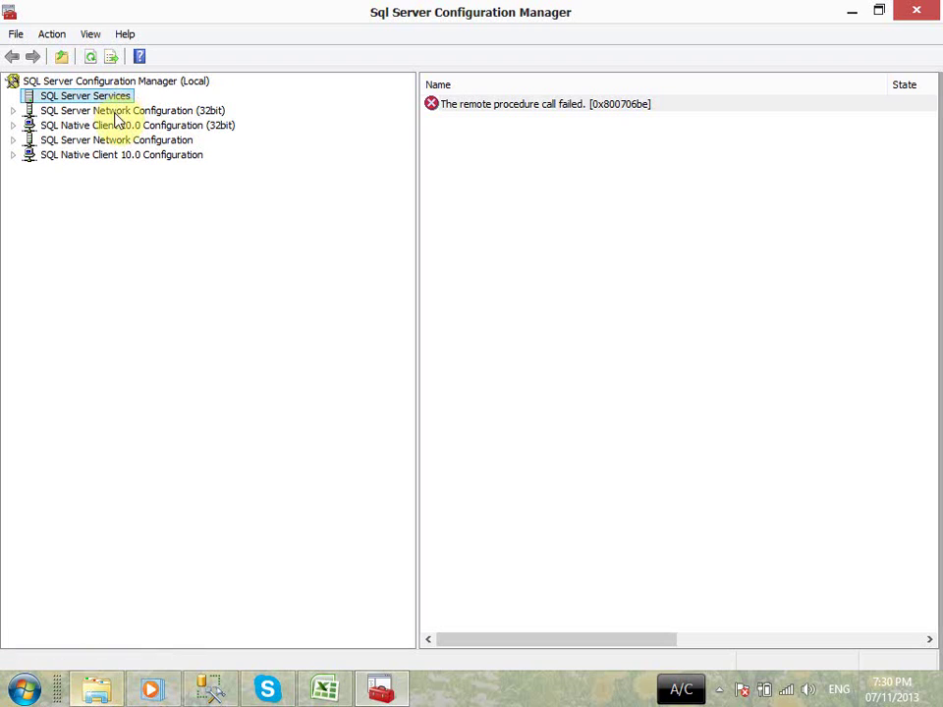
click(526, 107)
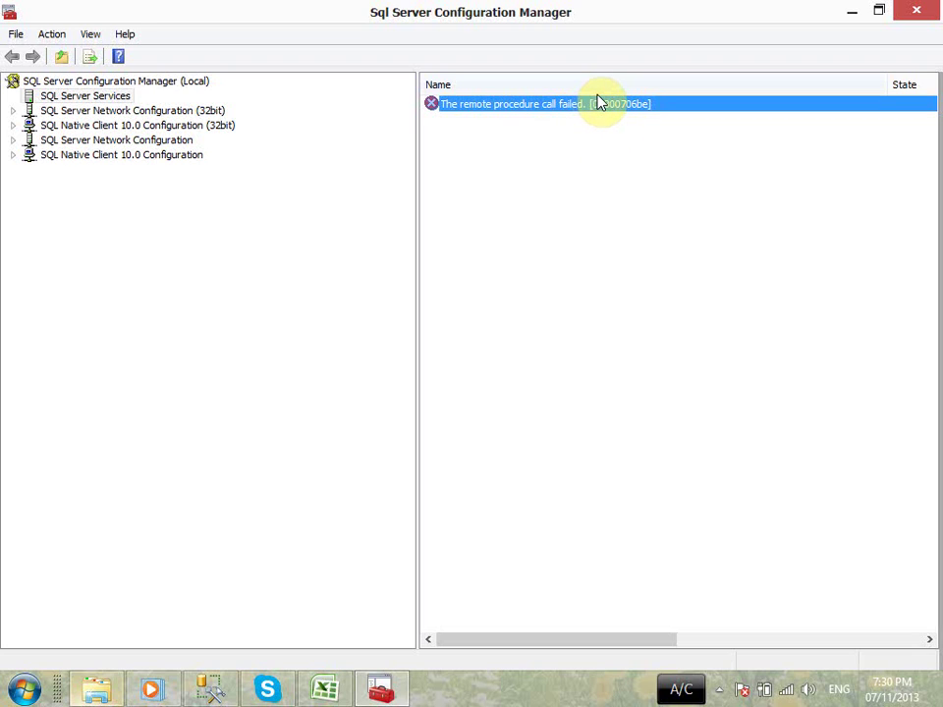
right_click(578, 106)
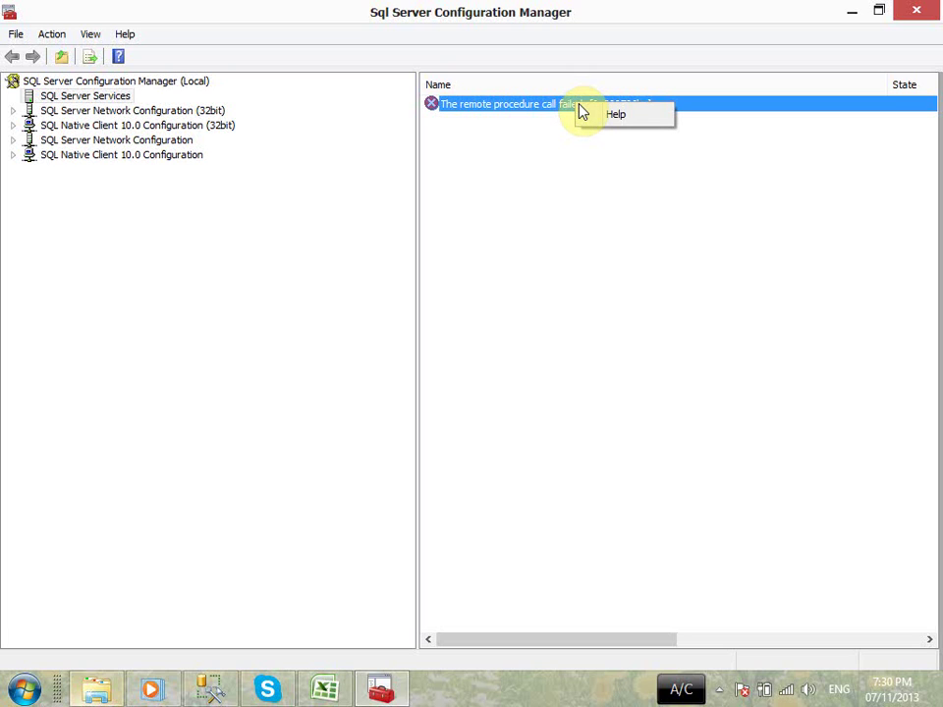
click(613, 260)
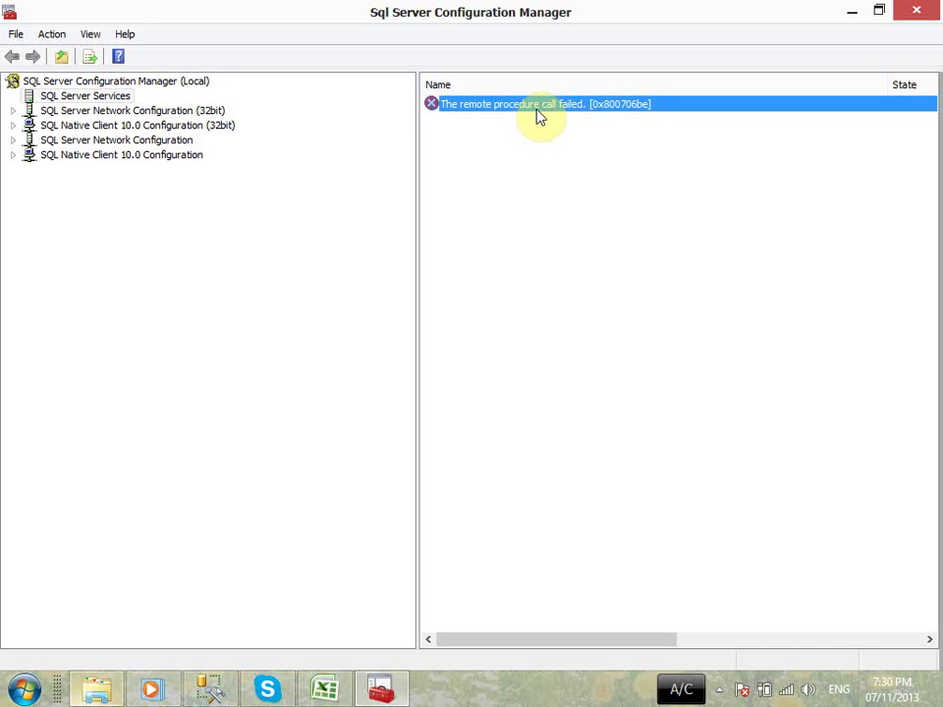
- Switch to SQL Server Management Studio, review the server names offered for a new connection, cancel the connection and minimize the window
click(214, 690)
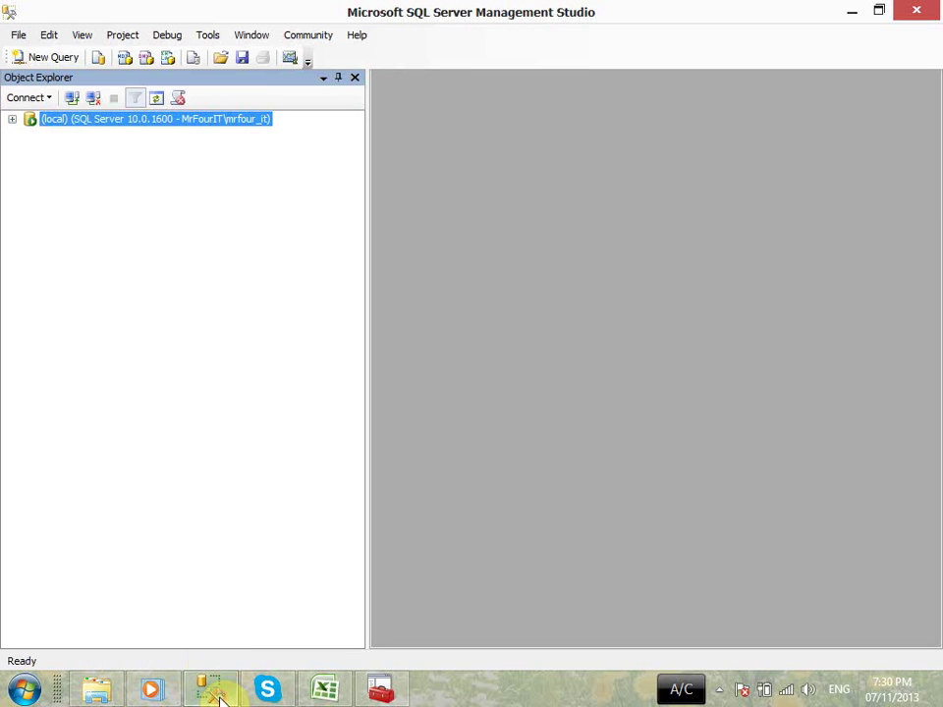
click(71, 98)
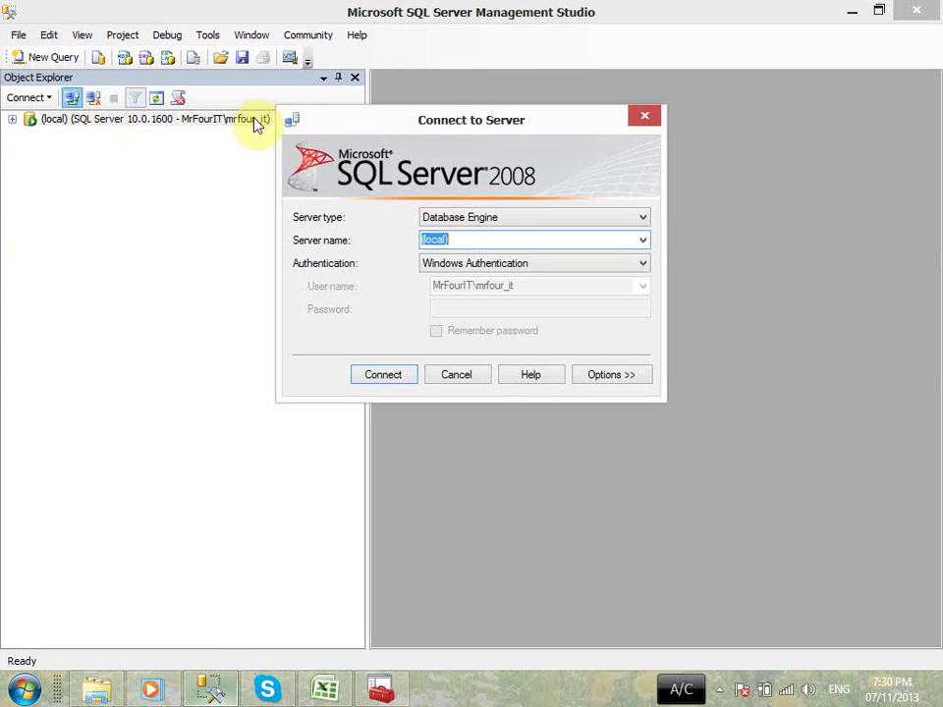
click(523, 244)
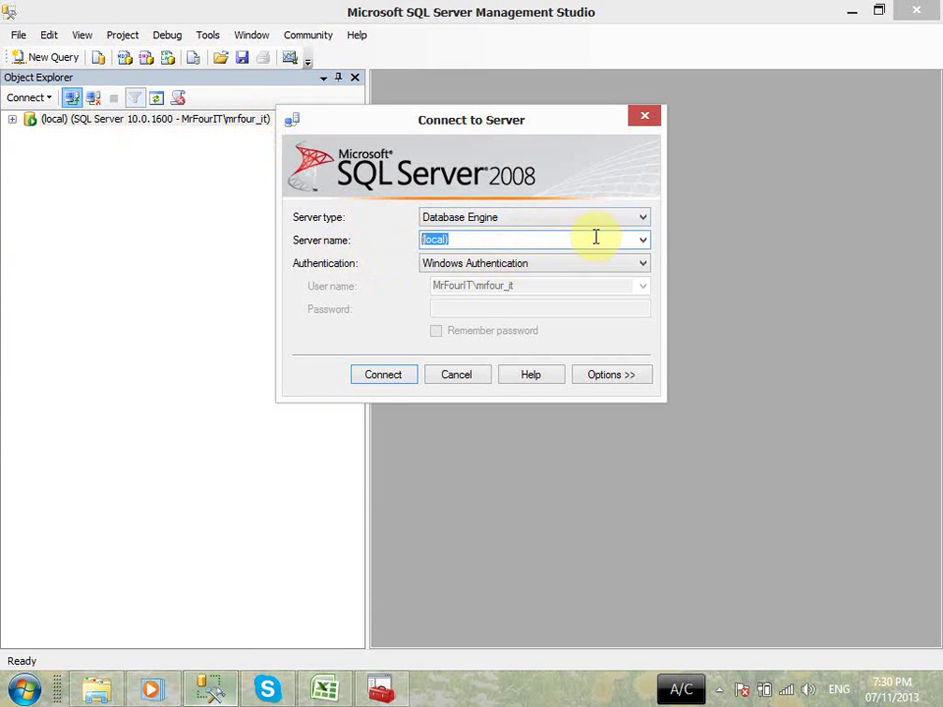
click(644, 241)
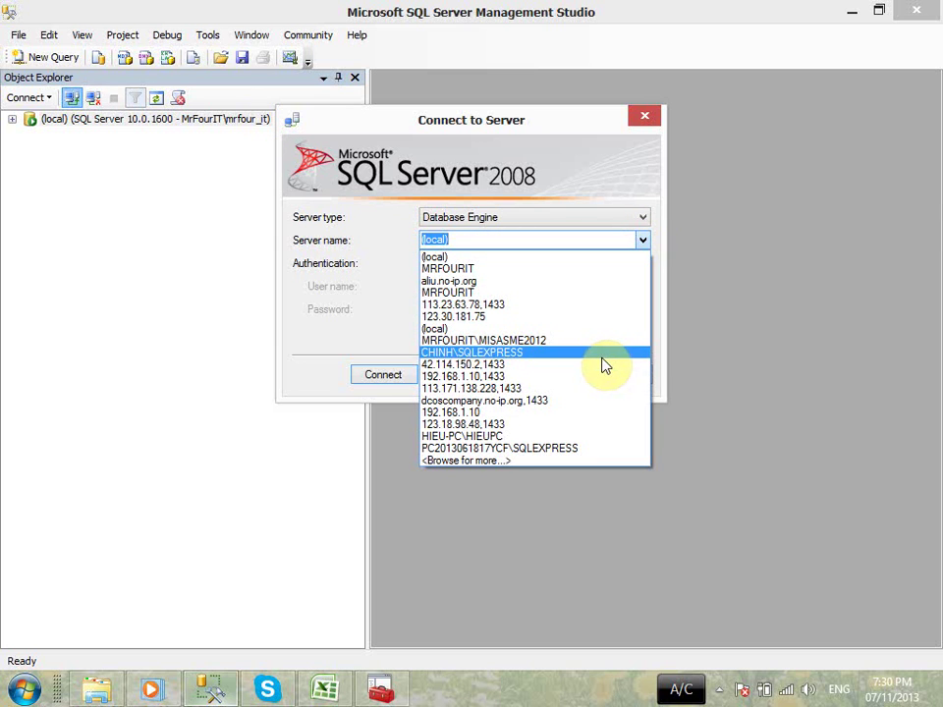
click(488, 241)
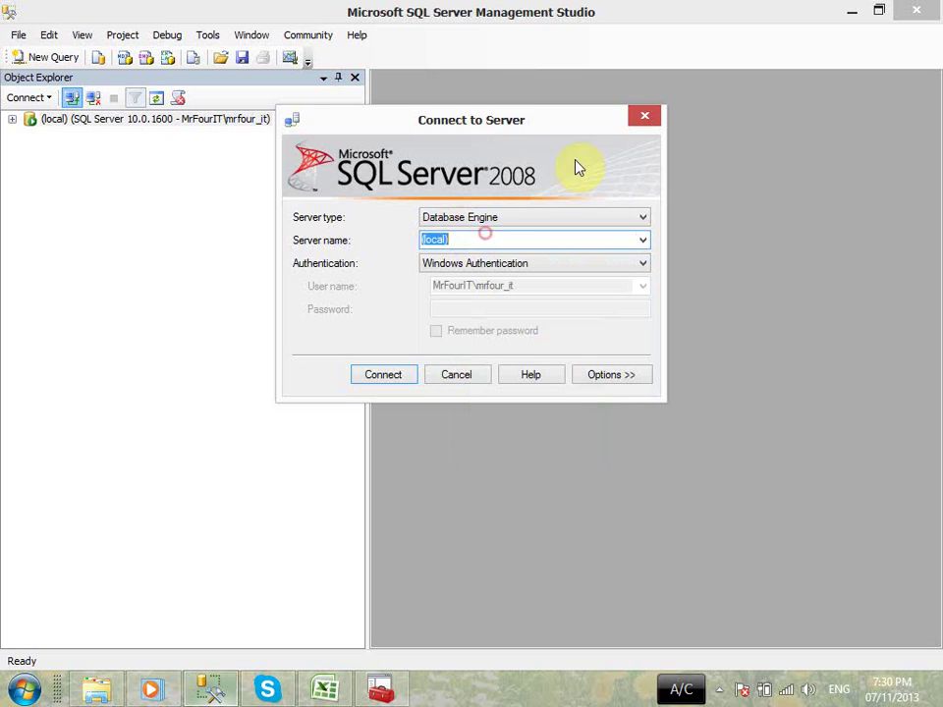
click(457, 375)
click(845, 13)
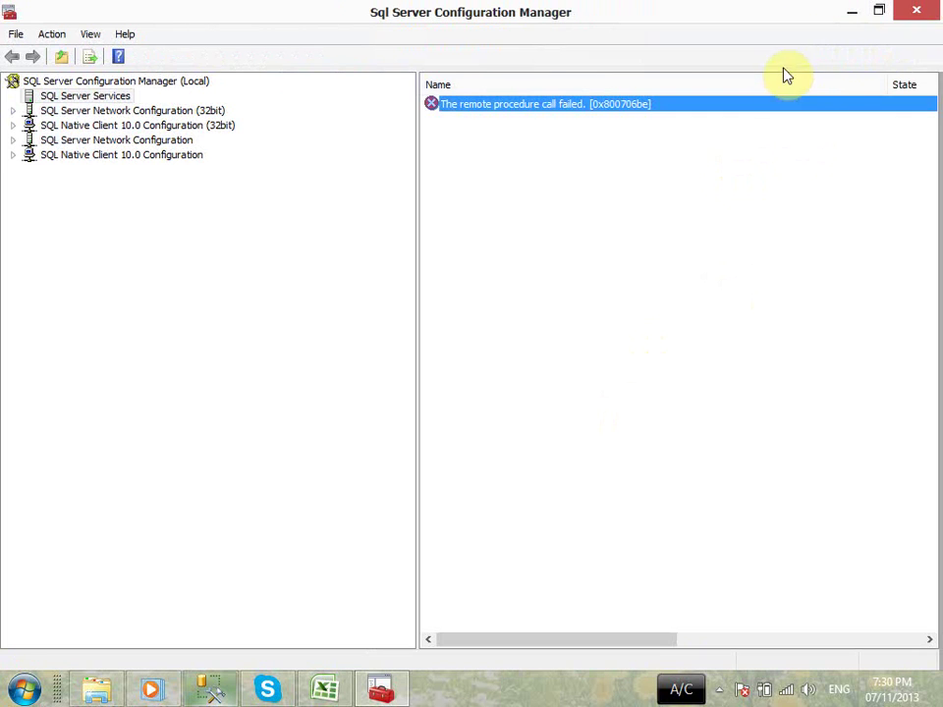
- Recheck the commands of the SQL Server Services entry and close SQL Server Configuration Manager
right_click(510, 114)
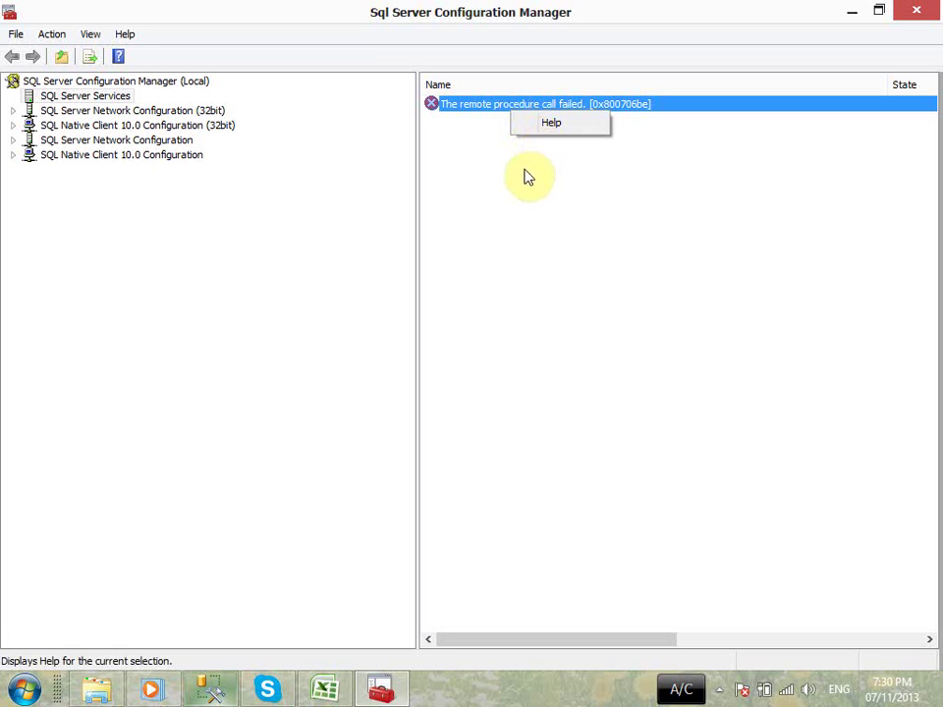
click(584, 289)
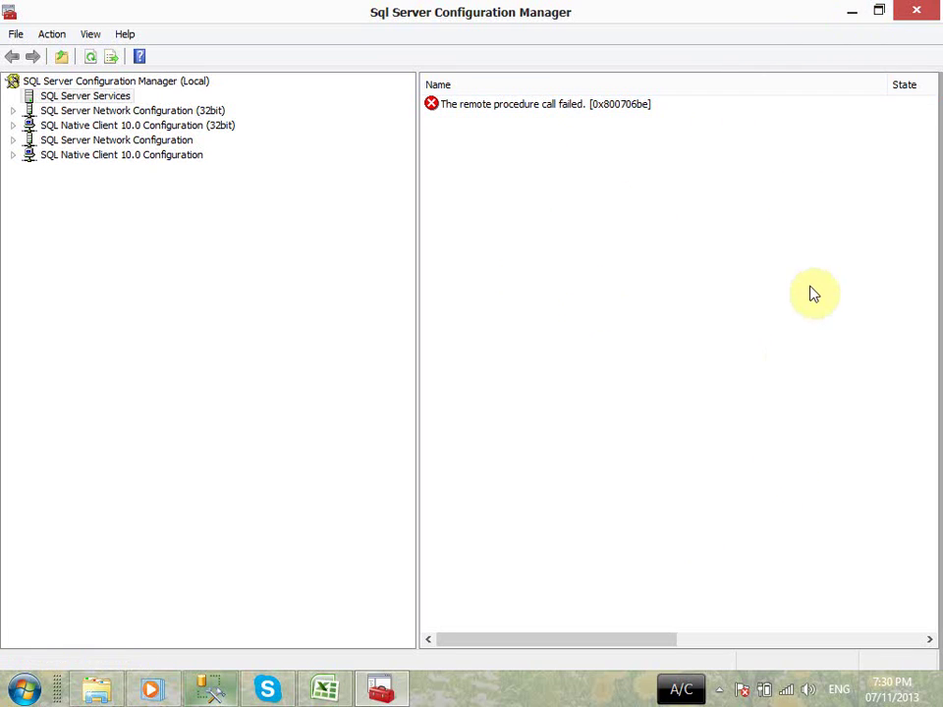
click(919, 11)
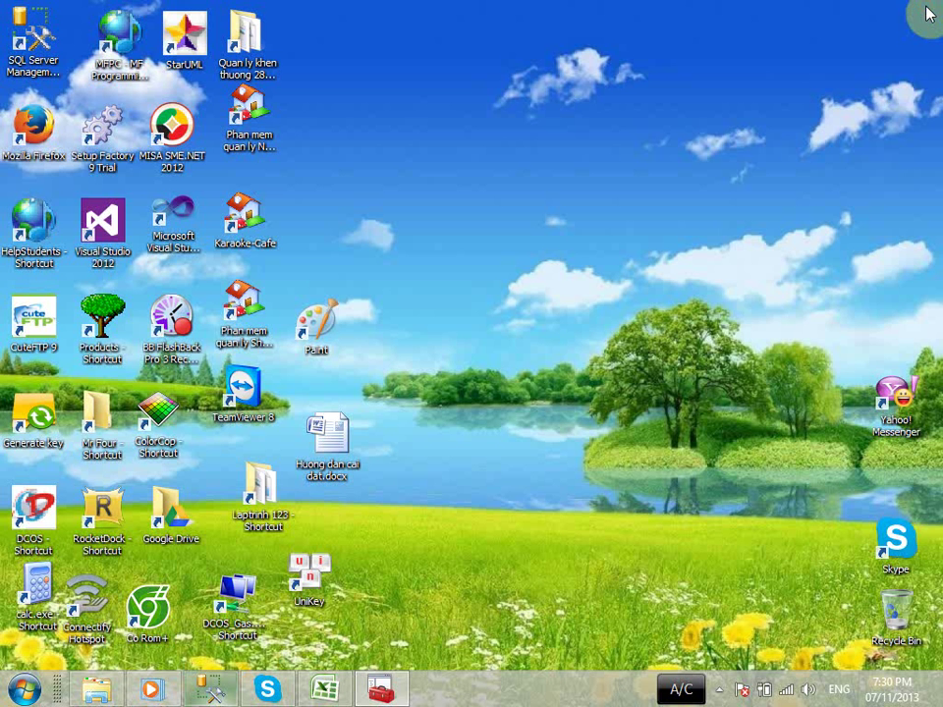
- Switch to SQL Server Management Studio and examine the service control commands of the (local) server
click(210, 688)
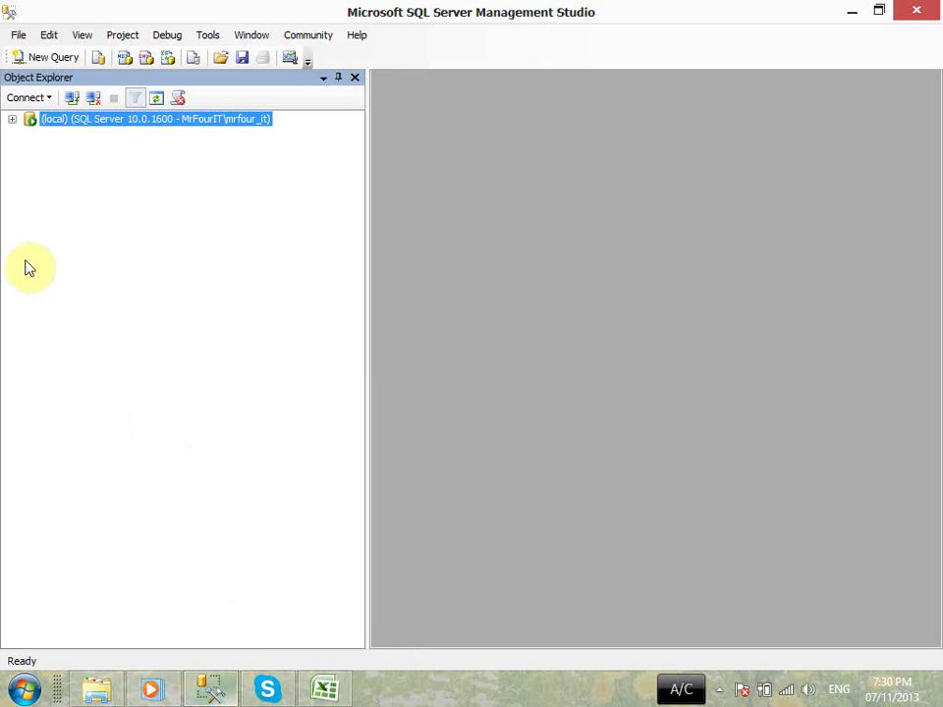
right_click(63, 126)
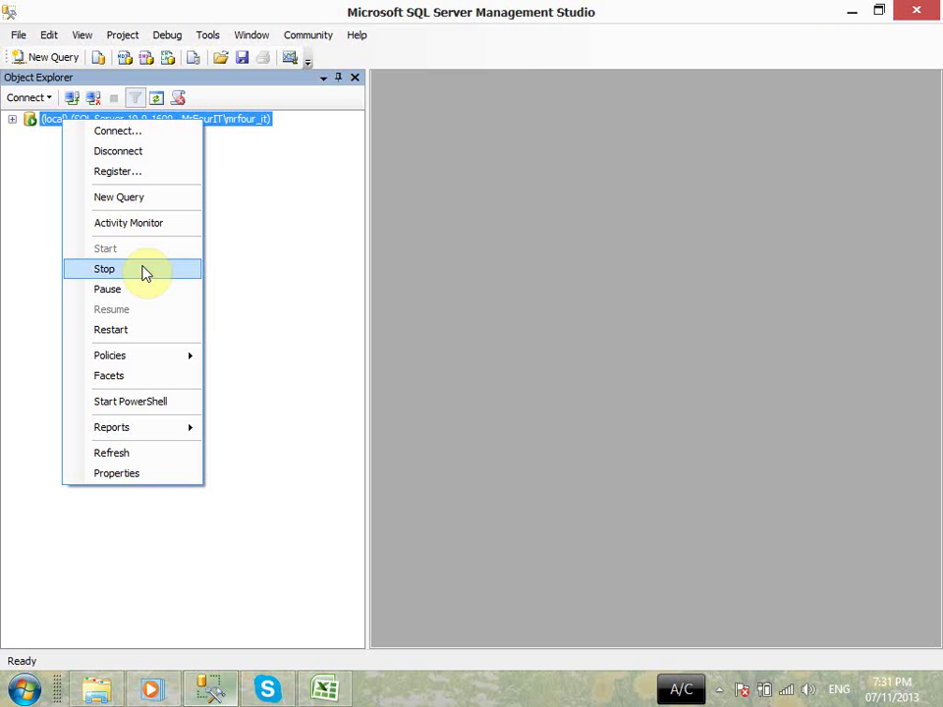
click(679, 454)
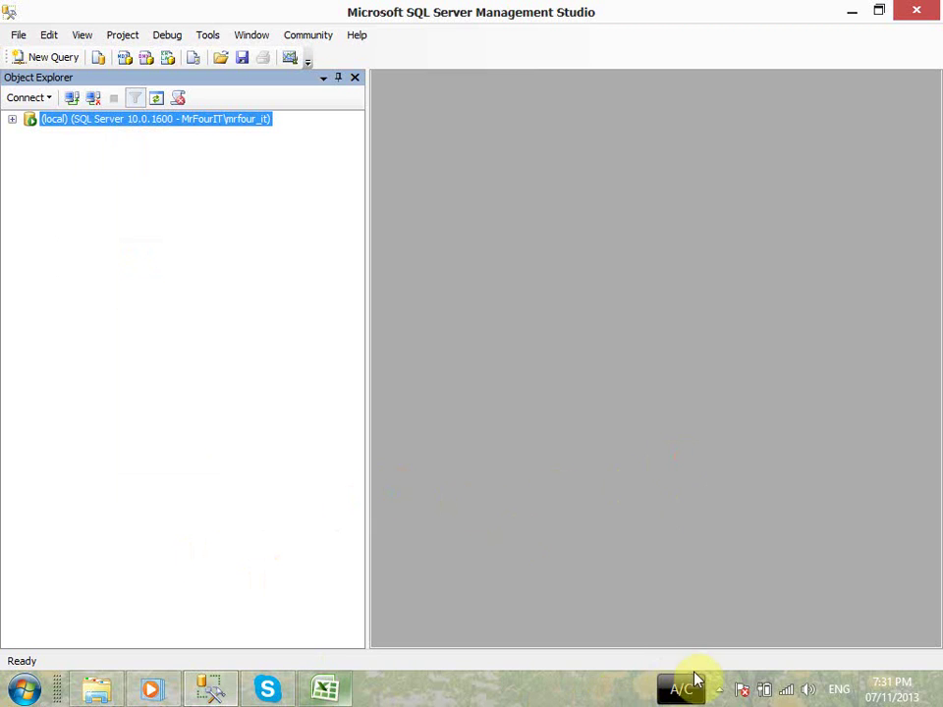
click(718, 689)
click(765, 538)
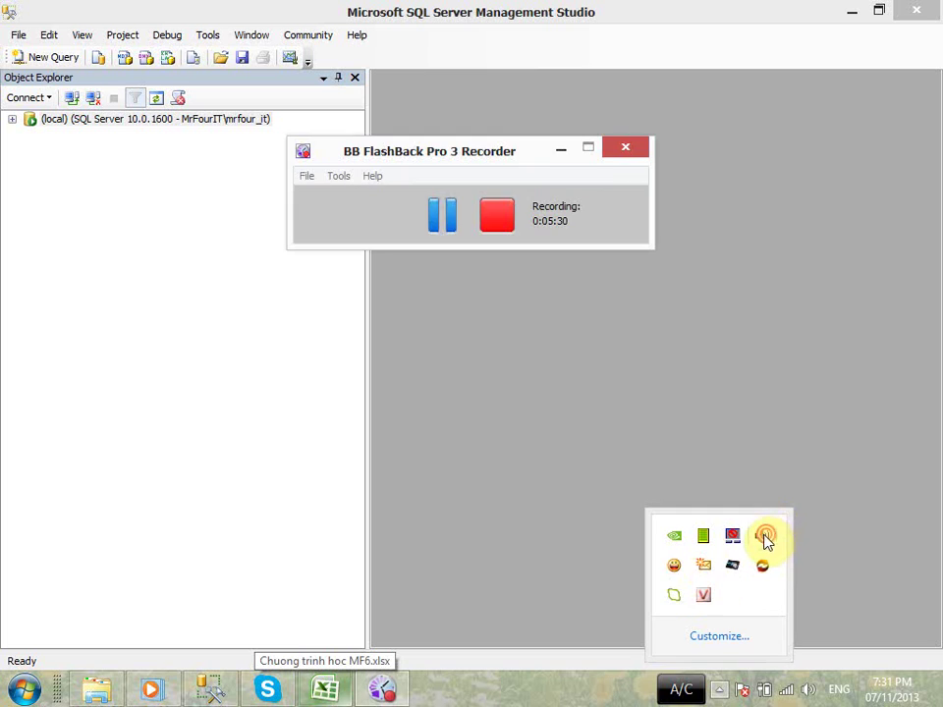
click(444, 218)
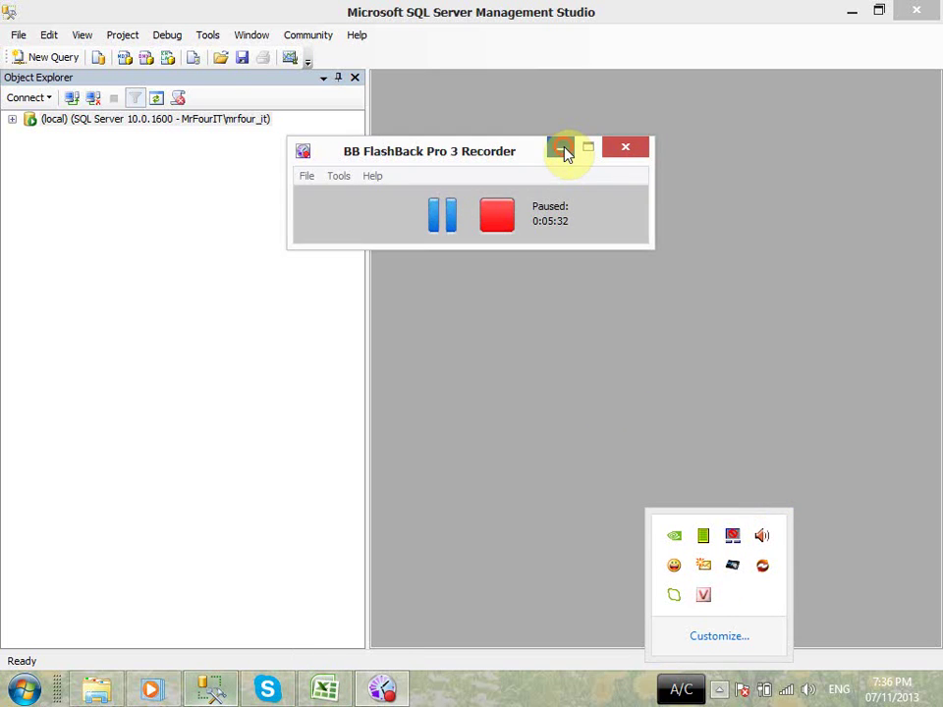
click(562, 149)
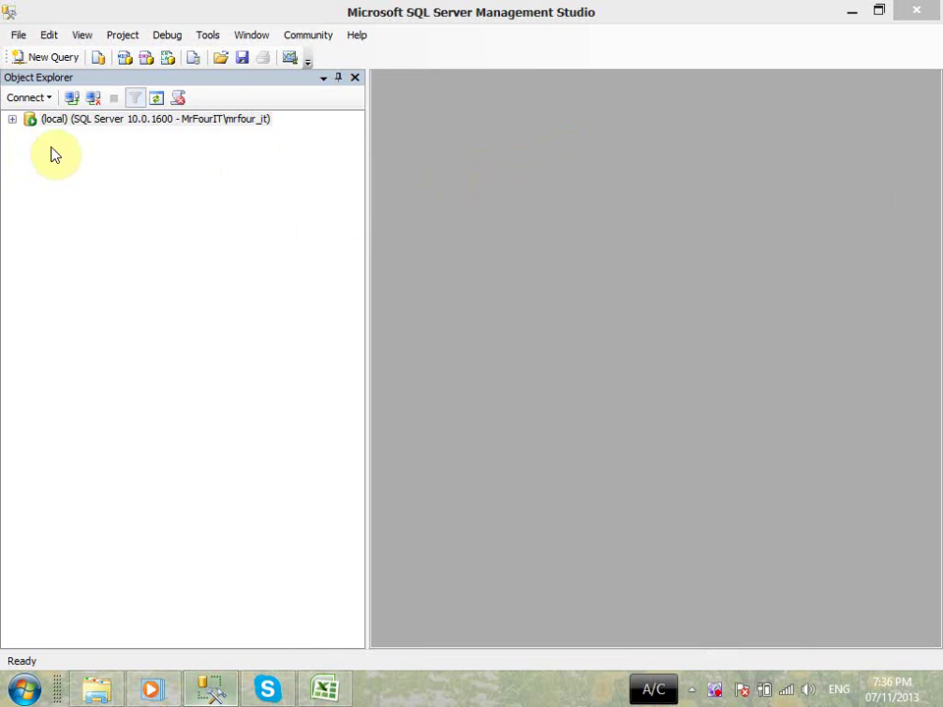
- Stop the MSSQLSERVER service of the (local) server and confirm the stop
right_click(83, 124)
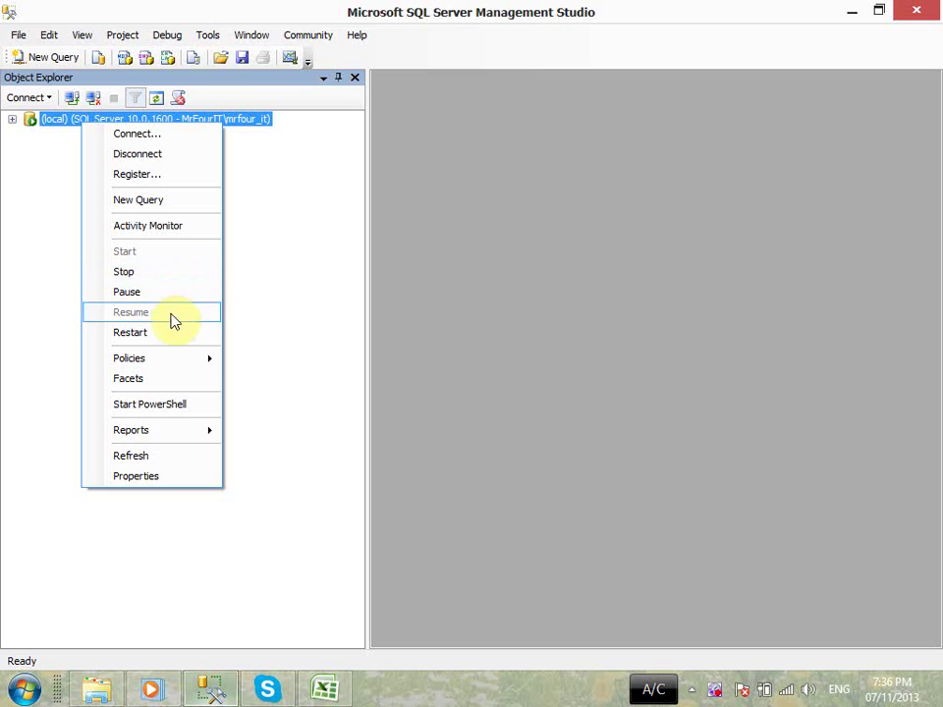
click(166, 275)
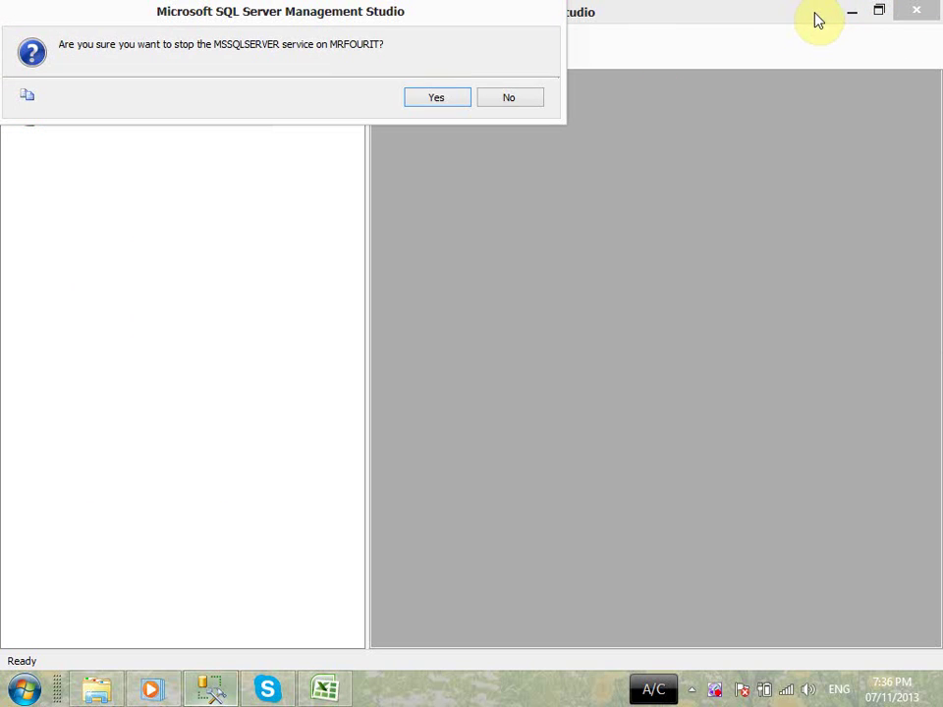
click(442, 97)
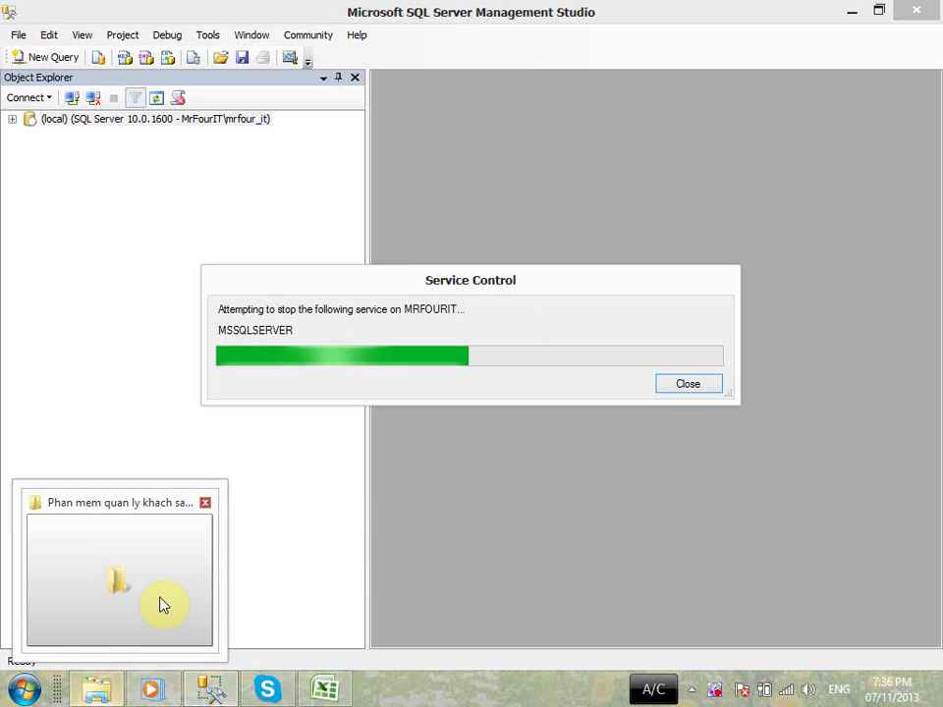
- Switch to File Explorer, open the DataBaseUsing folder on drive E:, select DBMF6.mdf and DBMF6_log.ldf, and minimize the window
click(160, 601)
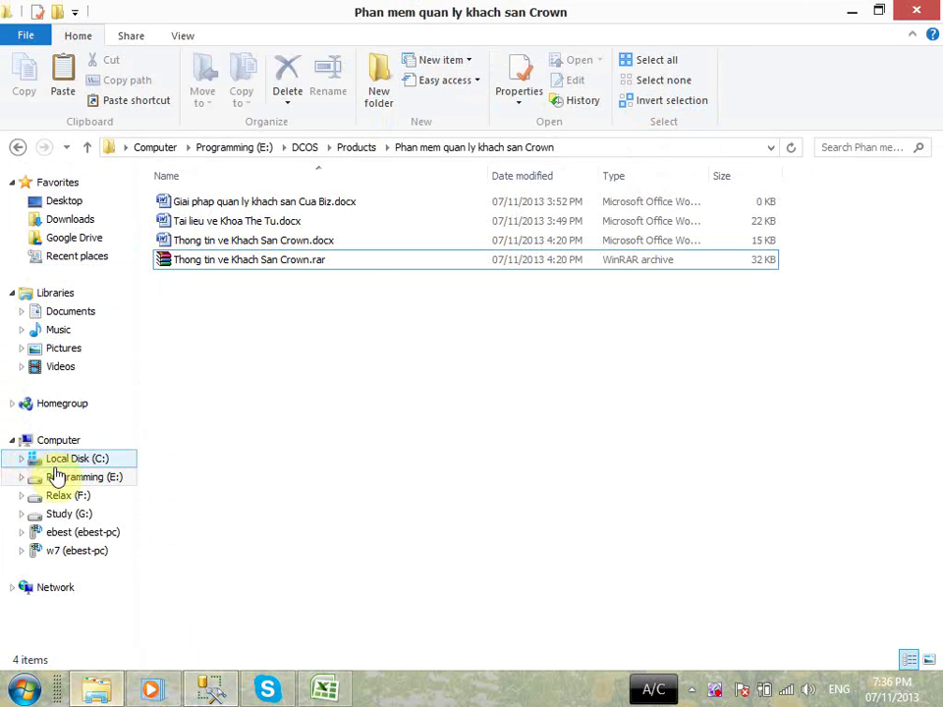
click(59, 478)
click(228, 276)
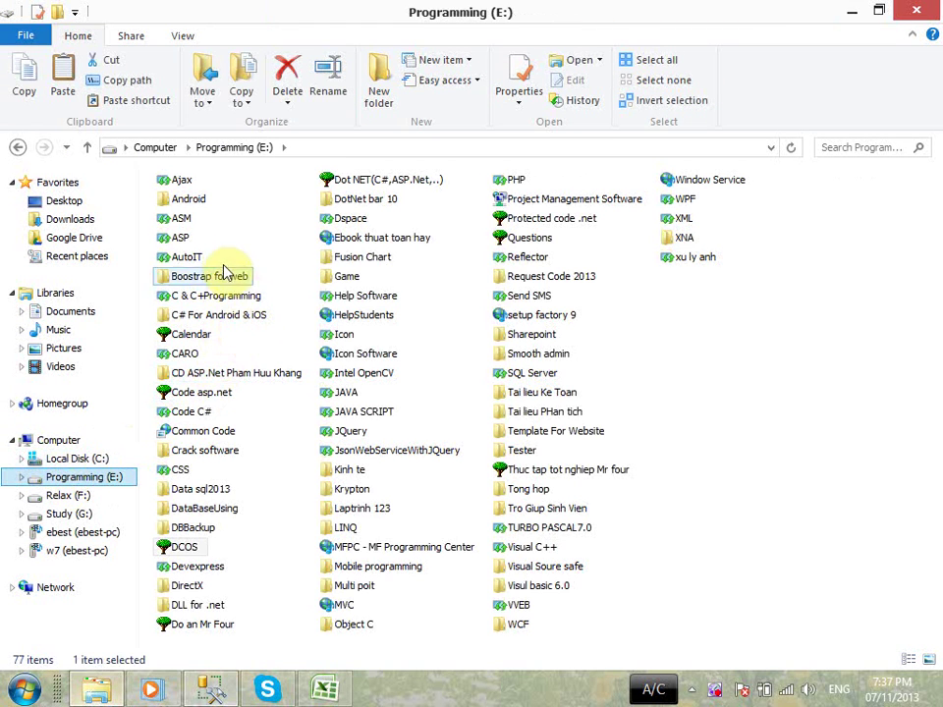
double_click(211, 508)
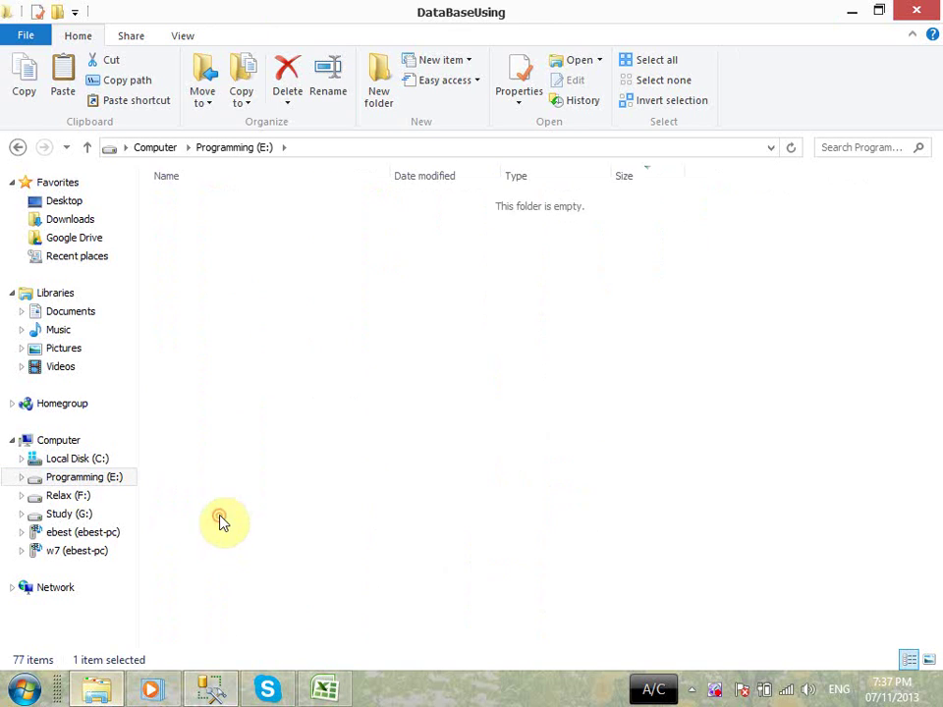
click(274, 257)
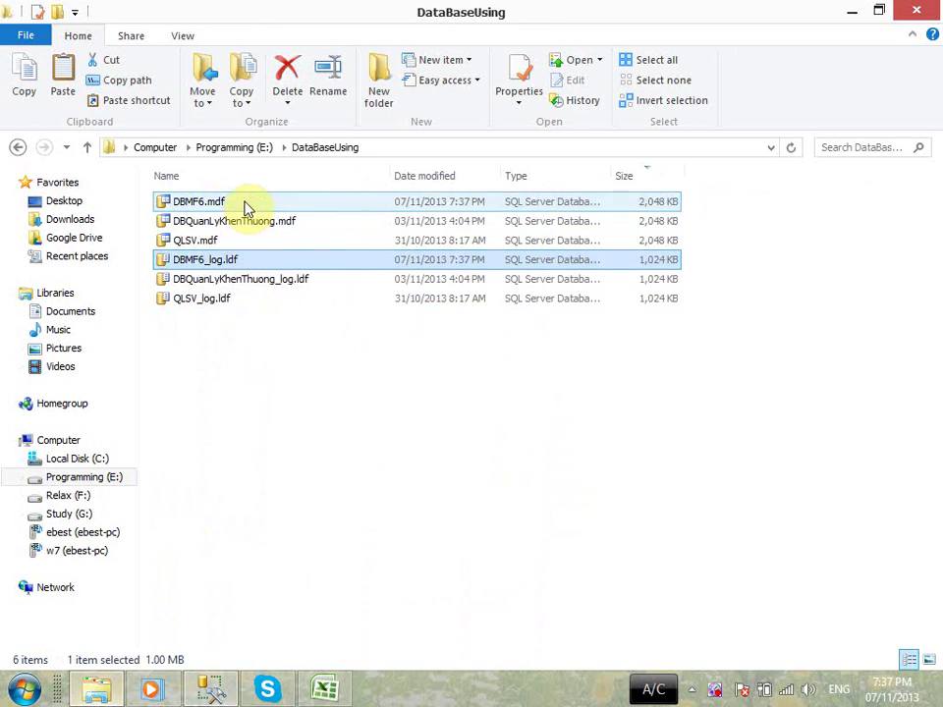
ctrl+click(245, 204)
click(850, 14)
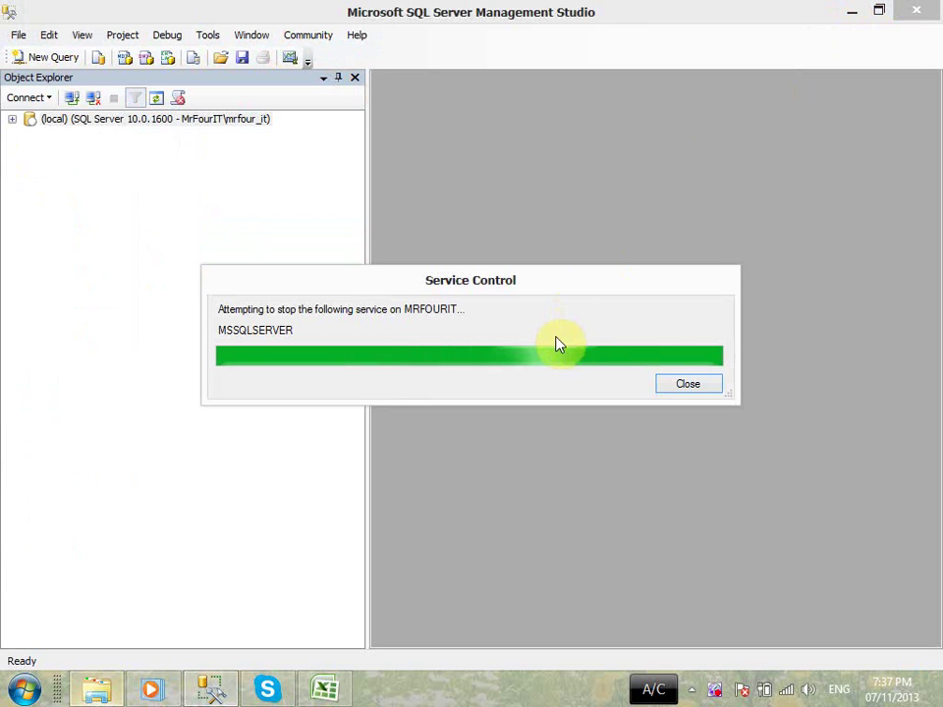
- Dismiss the Service Control progress window and minimize SQL Server Management Studio to clear the desktop
click(687, 385)
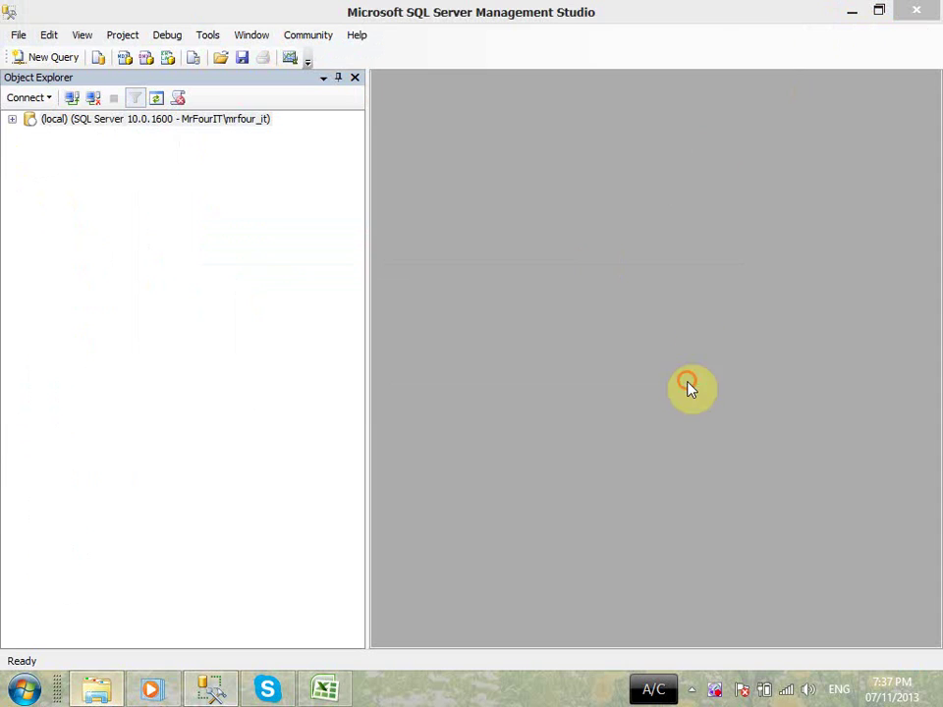
click(850, 14)
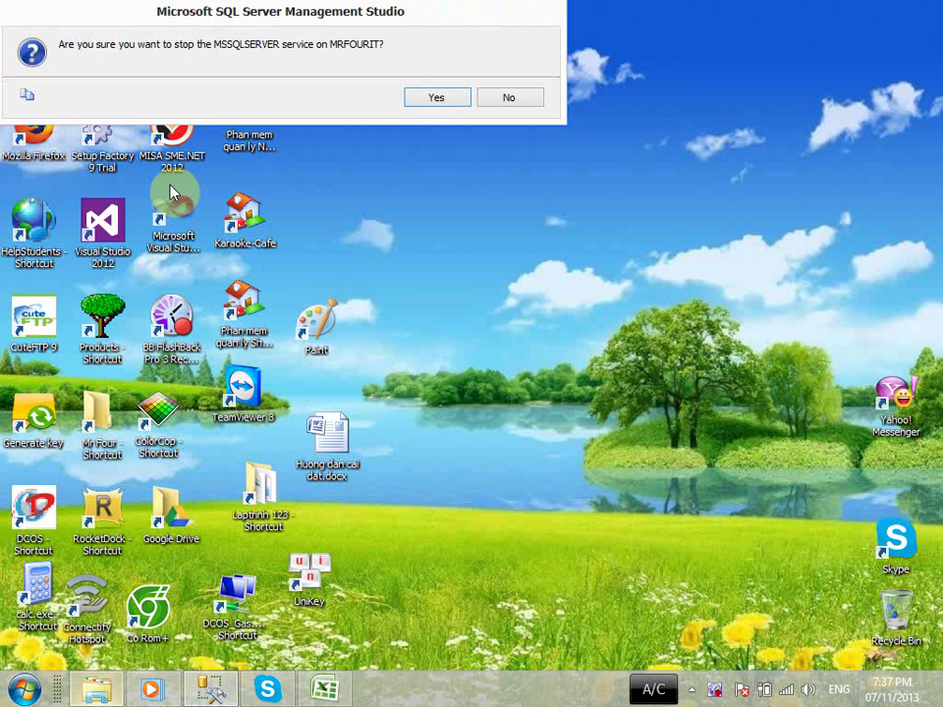
click(476, 95)
- Copy DBMF6.mdf and DBMF6_log.ldf from the DataBaseUsing folder to the desktop
click(97, 689)
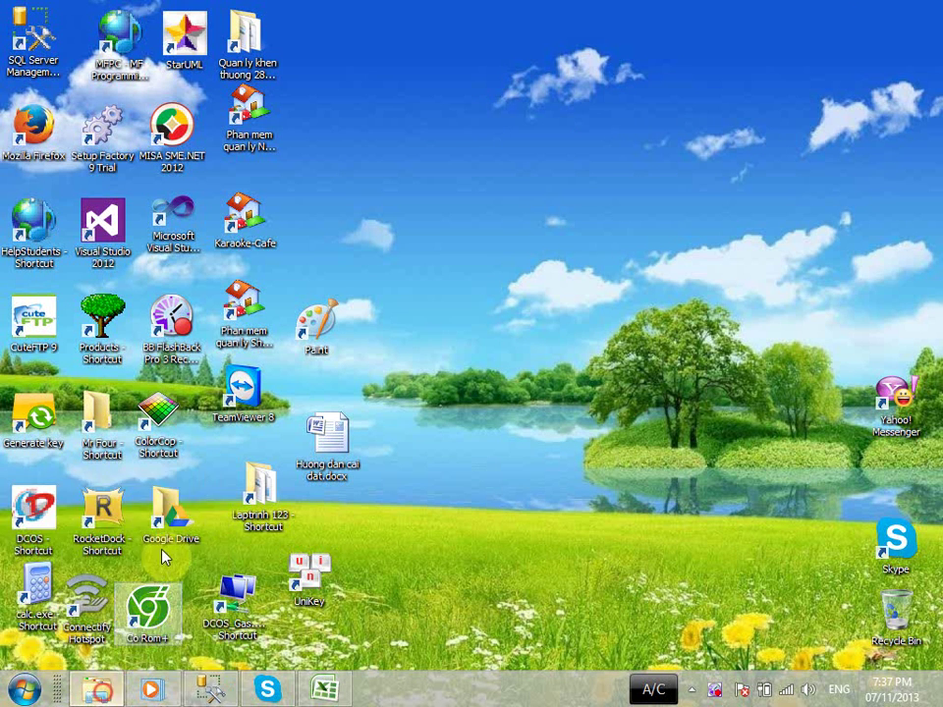
right_click(216, 263)
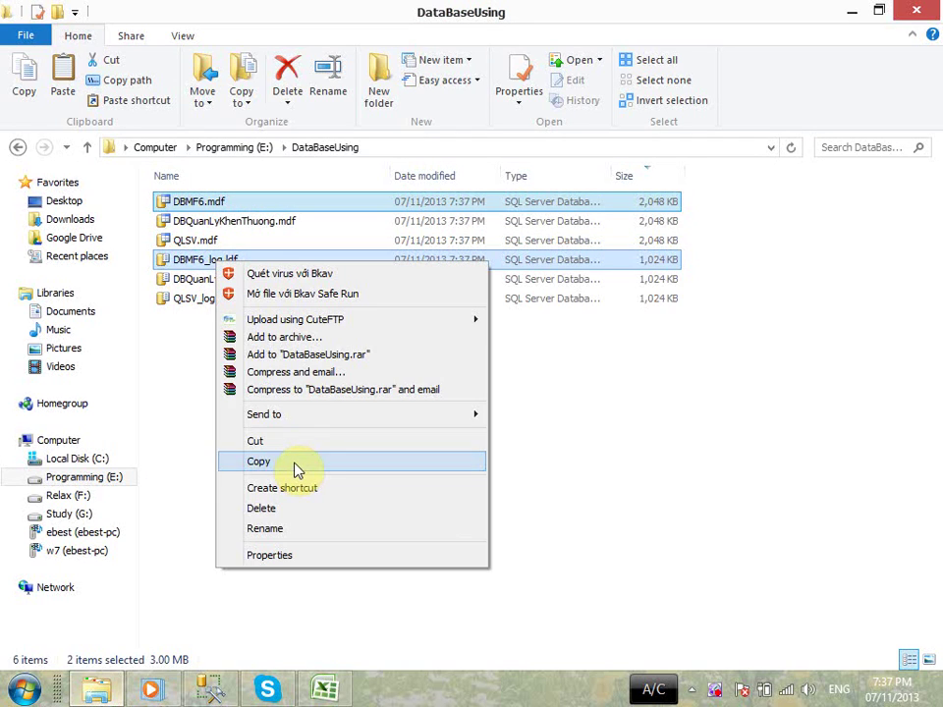
click(297, 461)
click(850, 12)
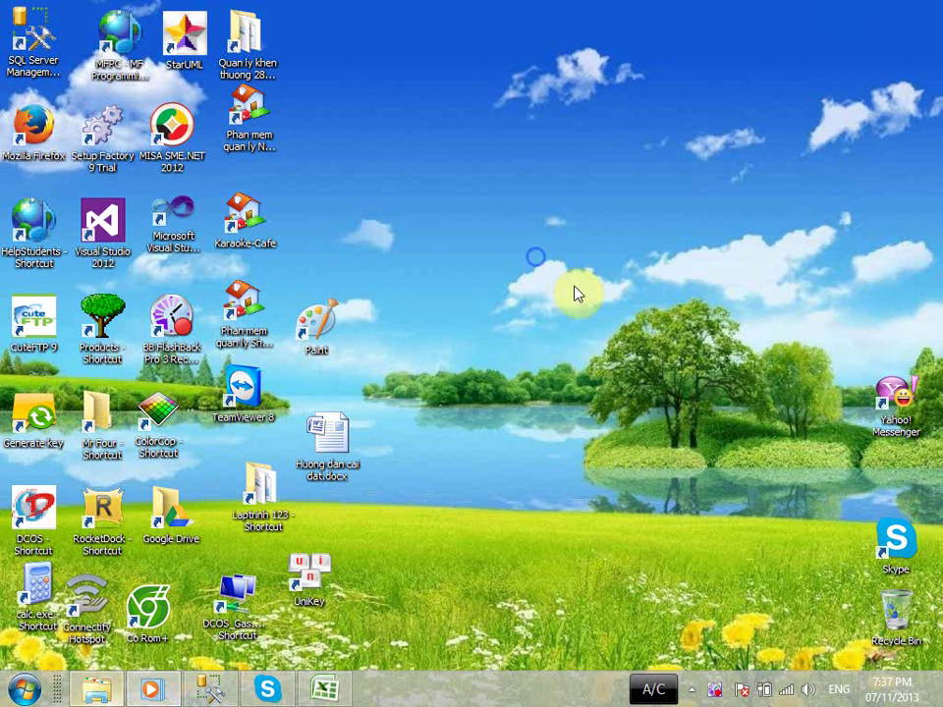
right_click(543, 257)
click(599, 333)
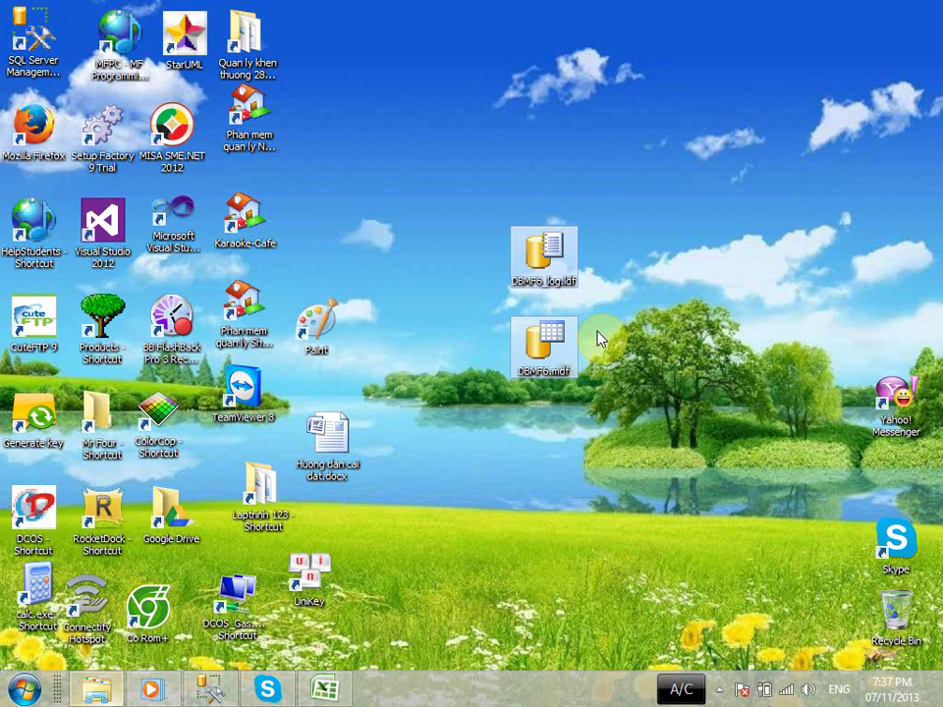
- Switch to SQL Server Management Studio, start the MSSQLSERVER service of the (local) server, confirm the start and minimize the window
click(206, 694)
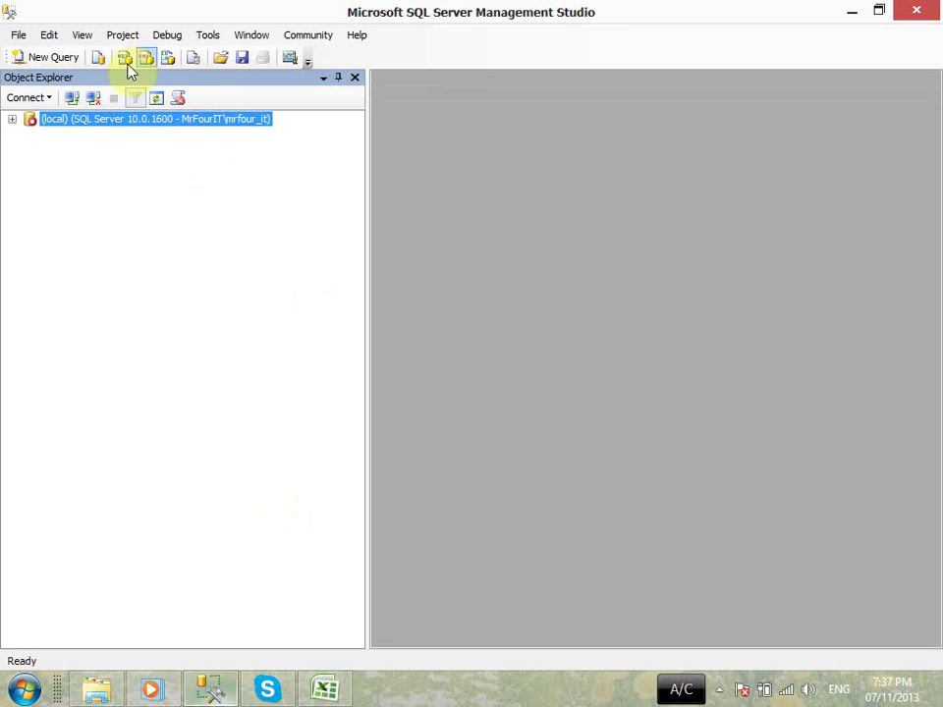
right_click(105, 121)
click(196, 244)
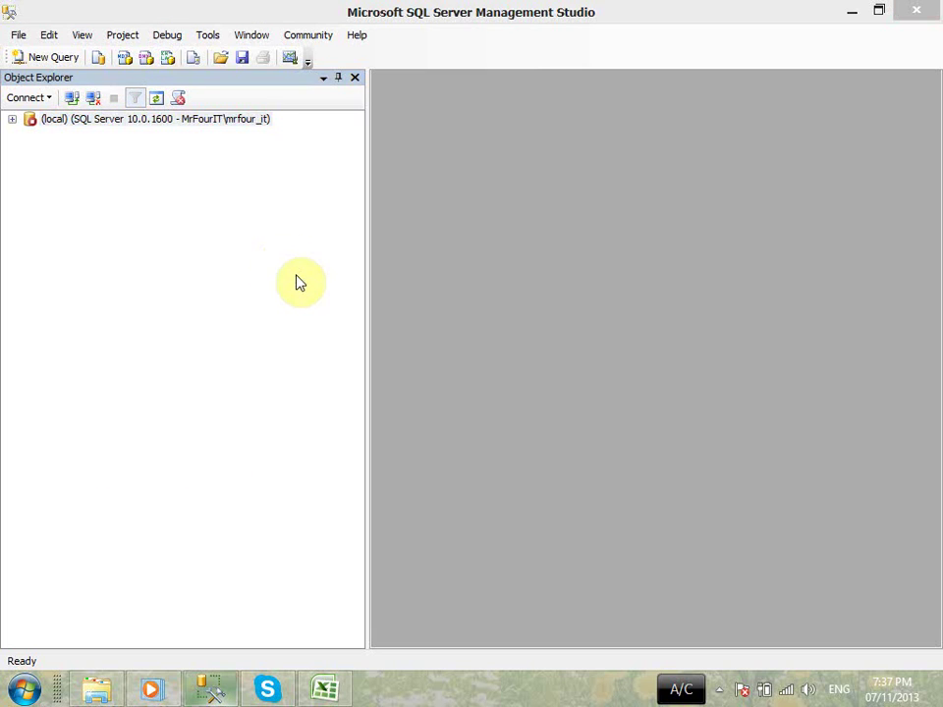
click(444, 97)
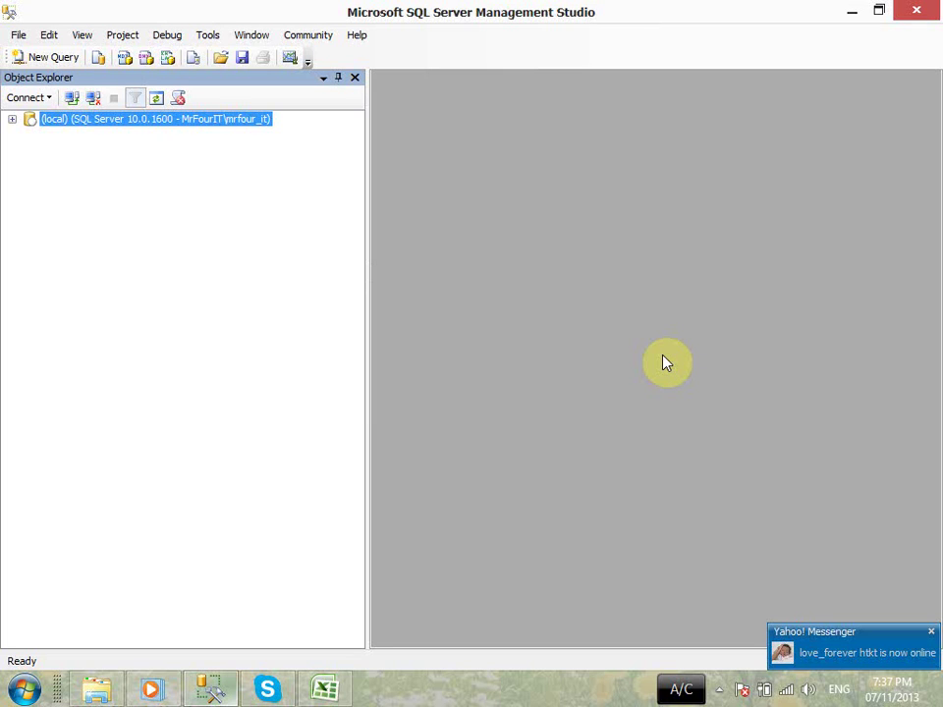
click(851, 11)
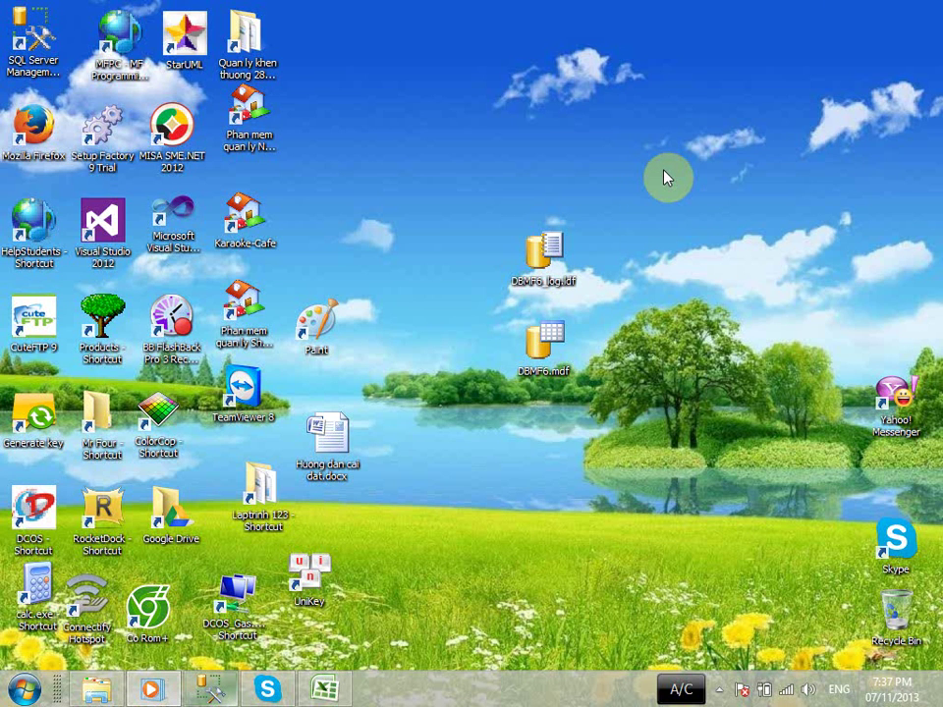
- Select DBMF6_log.ldf and DBMF6.mdf on the desktop and cut them
drag(674, 210, 538, 377)
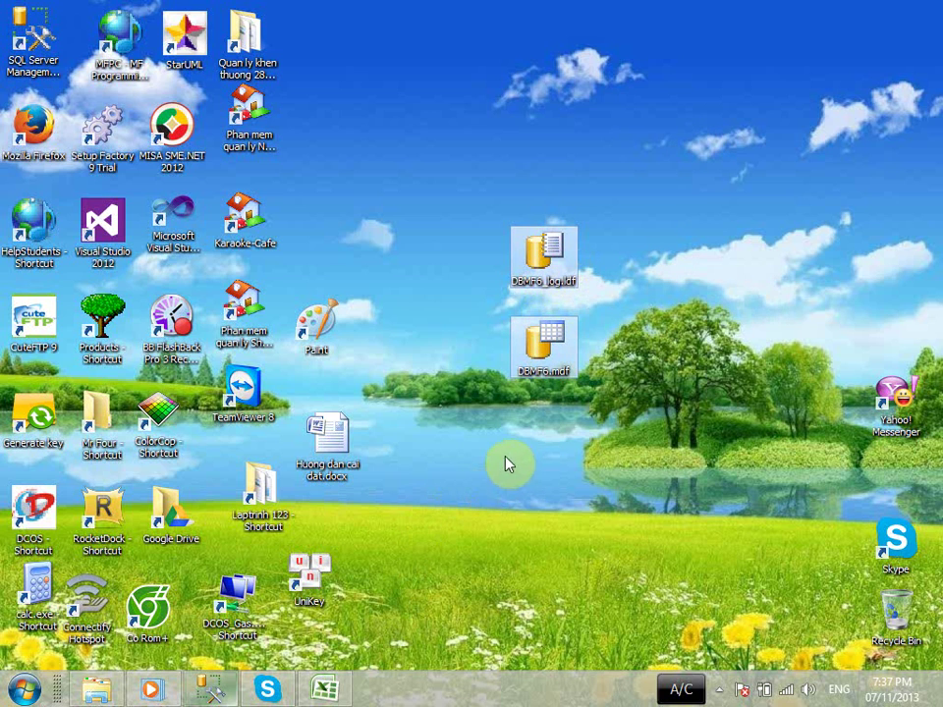
click(547, 444)
drag(628, 257, 553, 371)
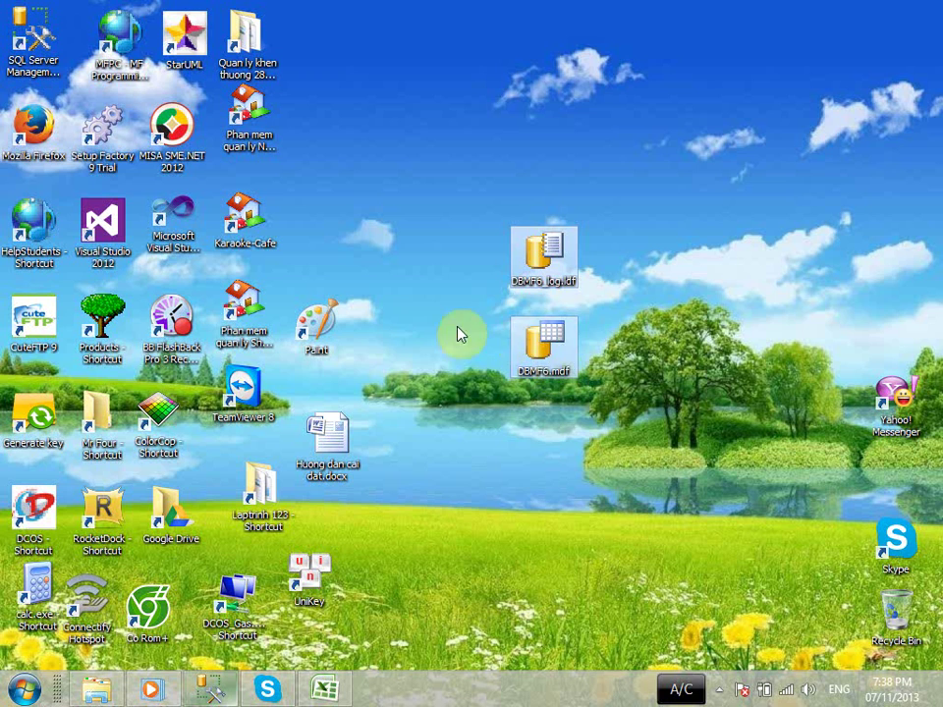
right_click(548, 259)
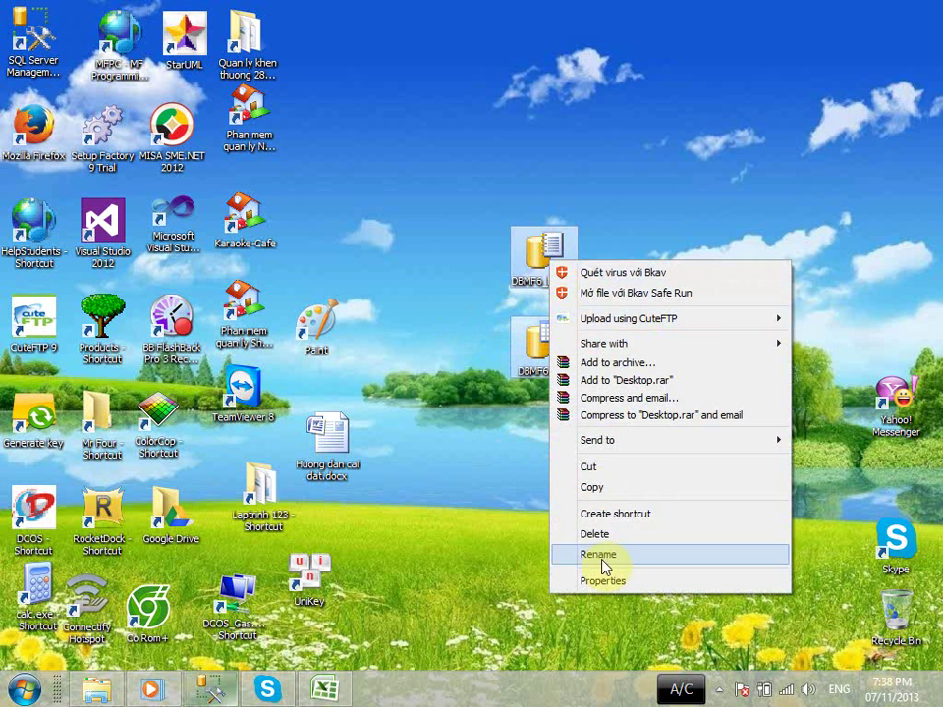
click(613, 475)
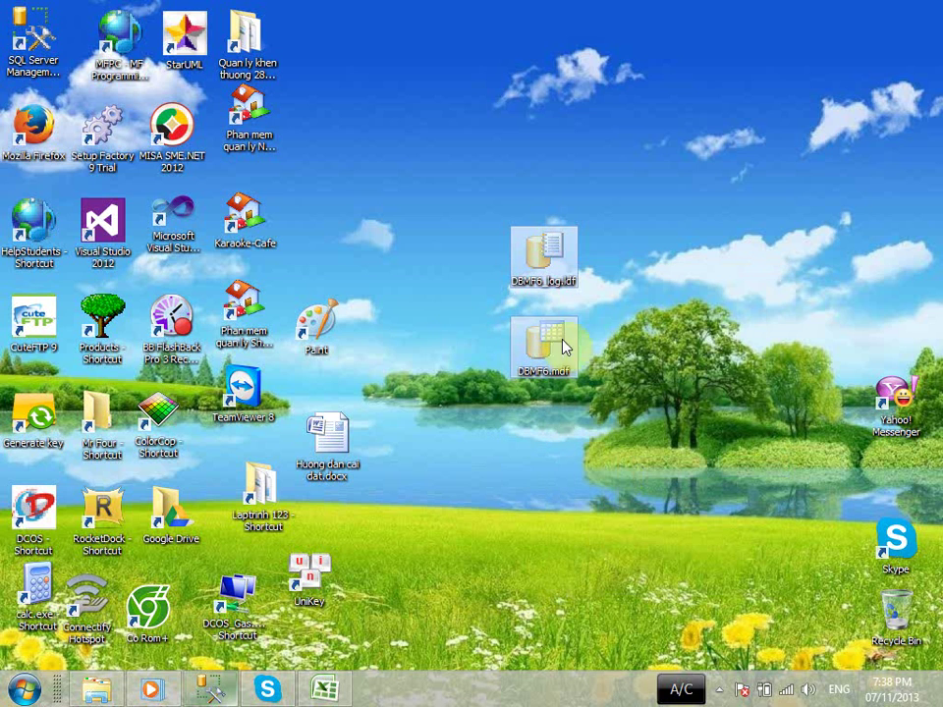
- Paste the cut DBMF6 database files into the DB folder on drive C: and check both files there
click(76, 6)
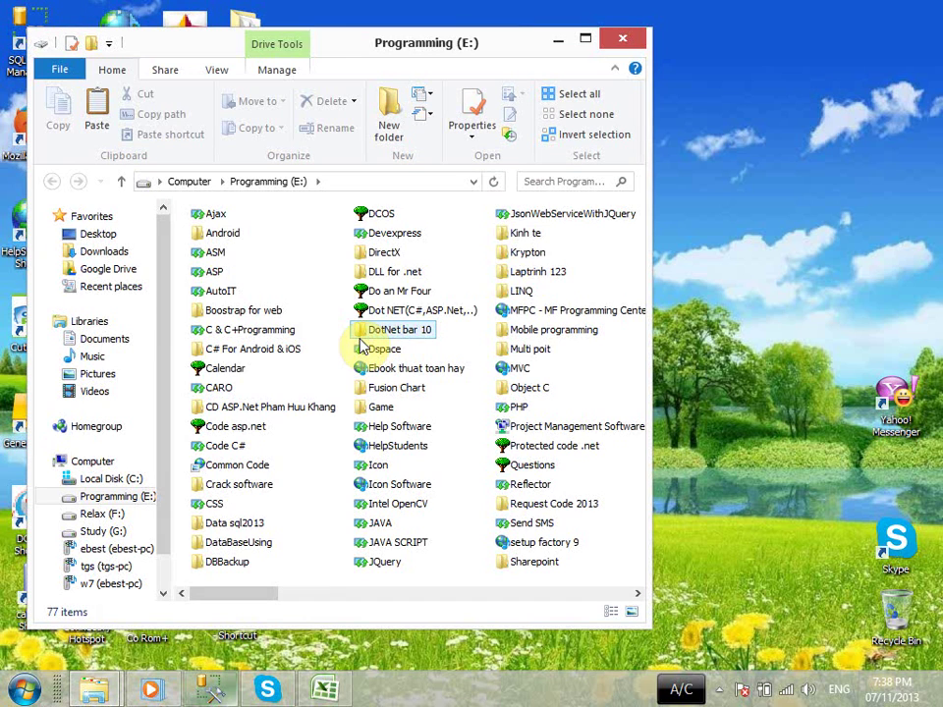
scroll(363, 344, down, 3)
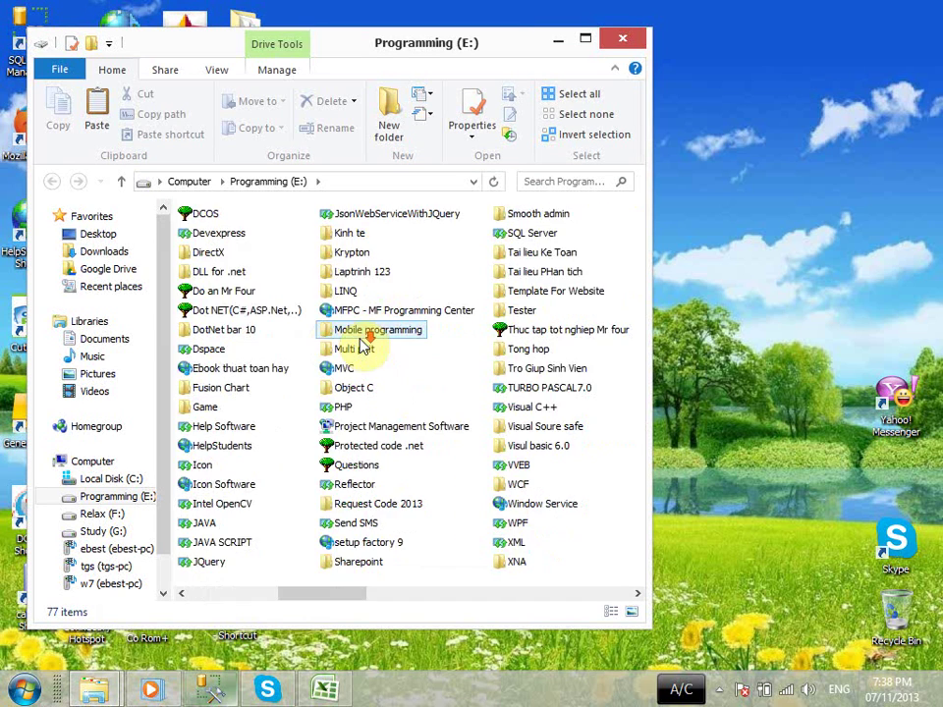
scroll(368, 333, up, 3)
click(584, 39)
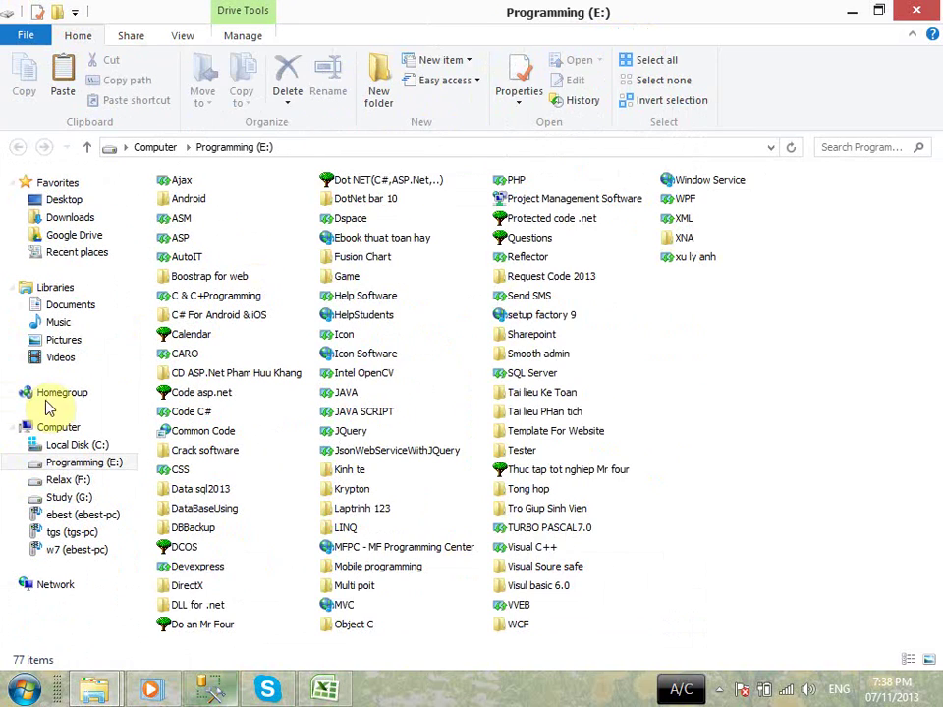
click(84, 445)
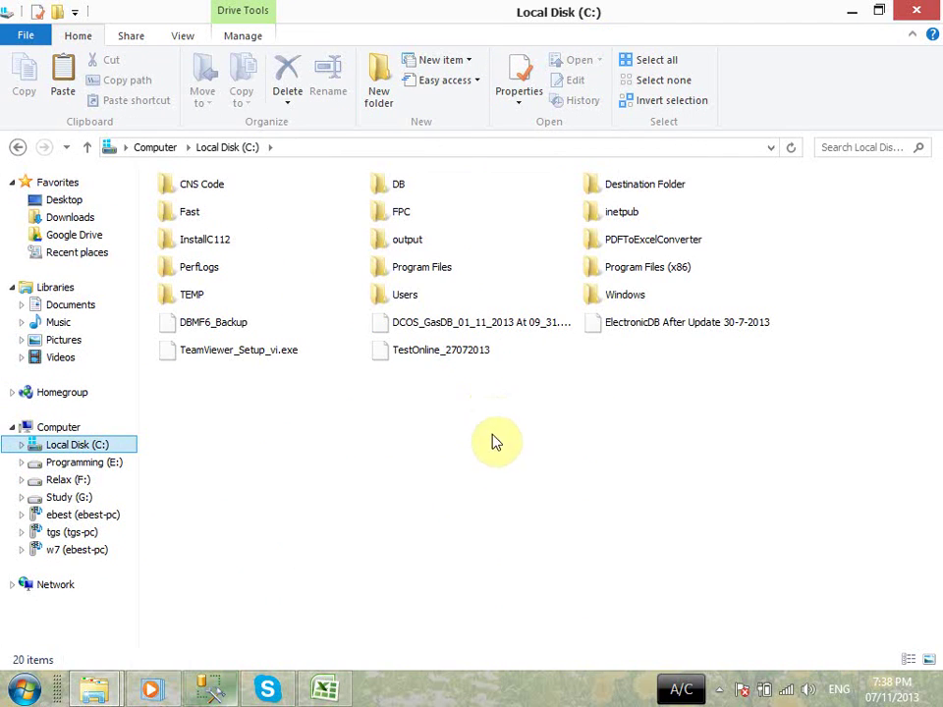
right_click(491, 432)
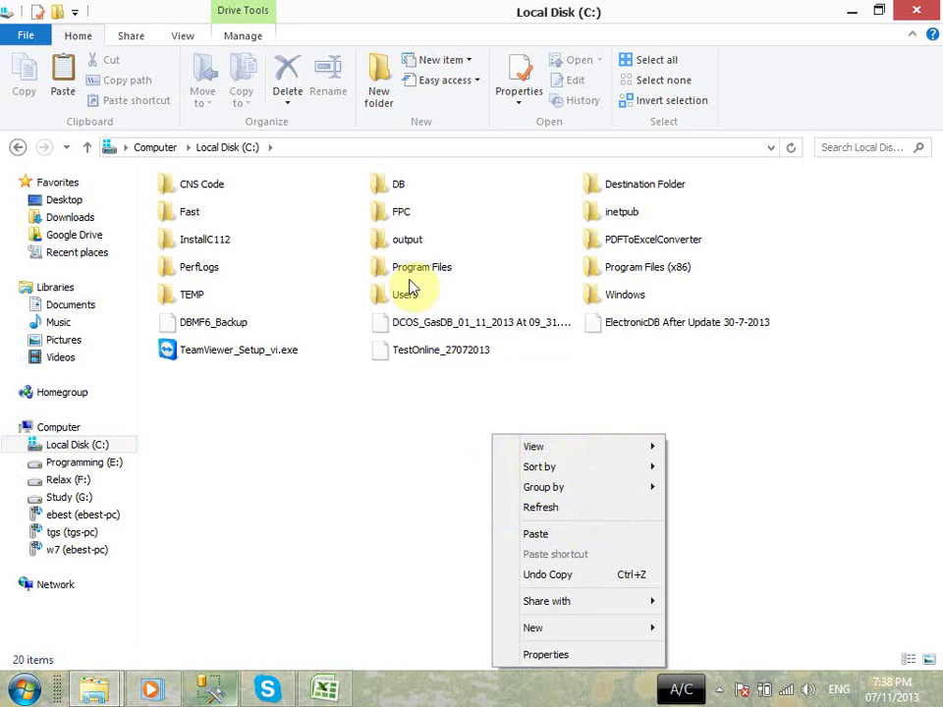
double_click(404, 189)
right_click(376, 459)
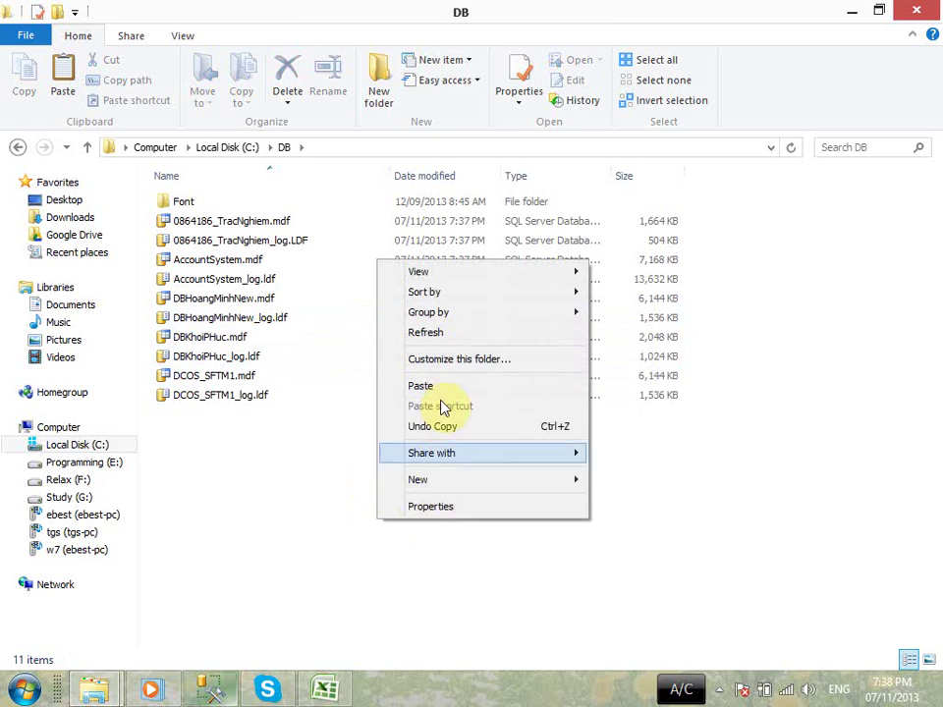
click(432, 385)
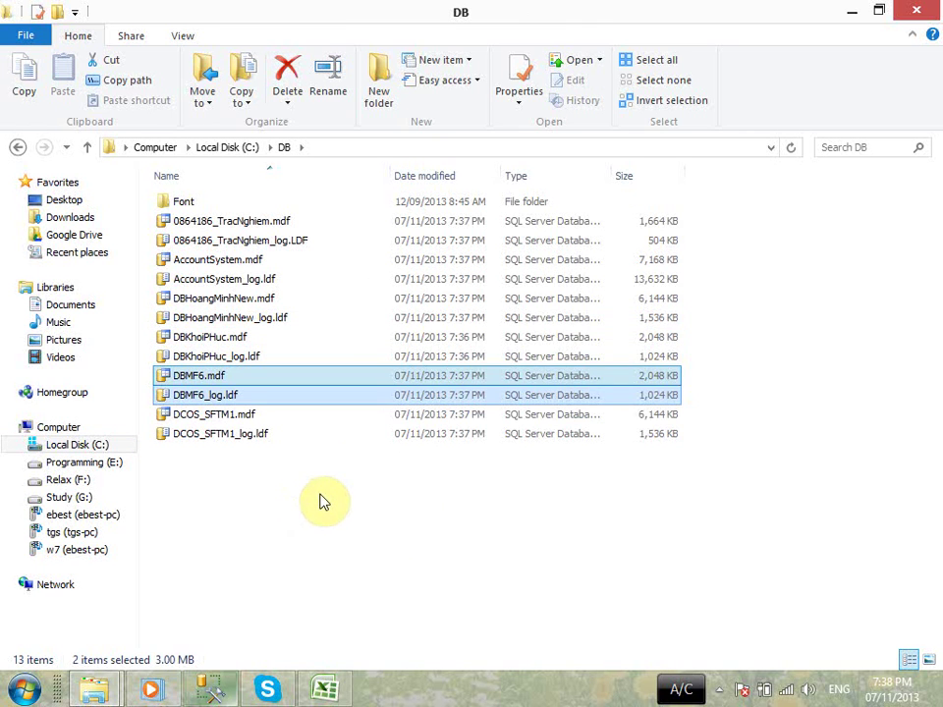
click(358, 503)
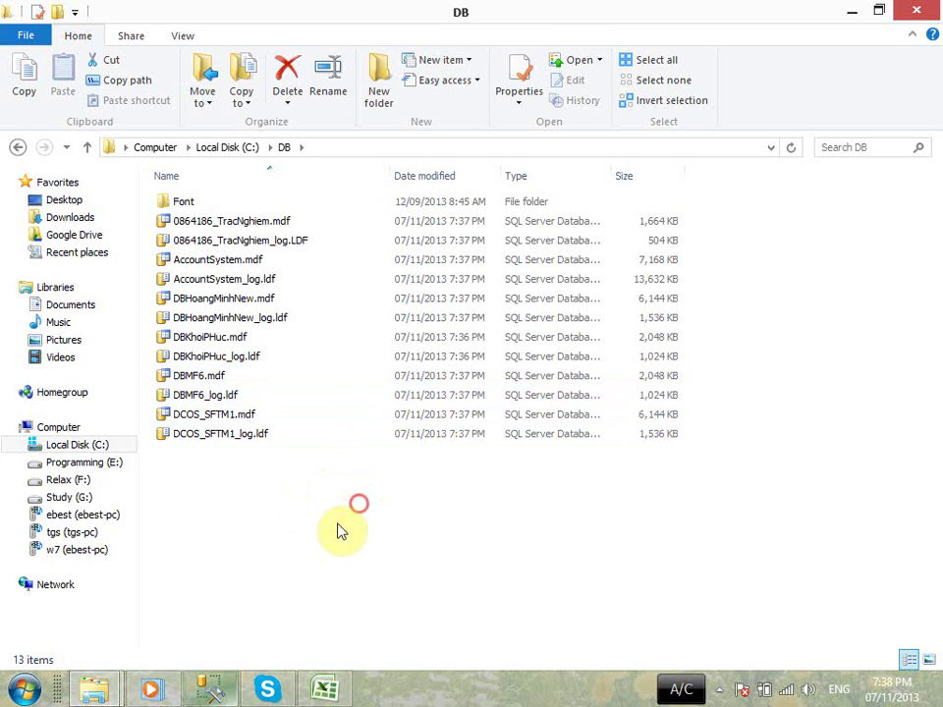
click(251, 375)
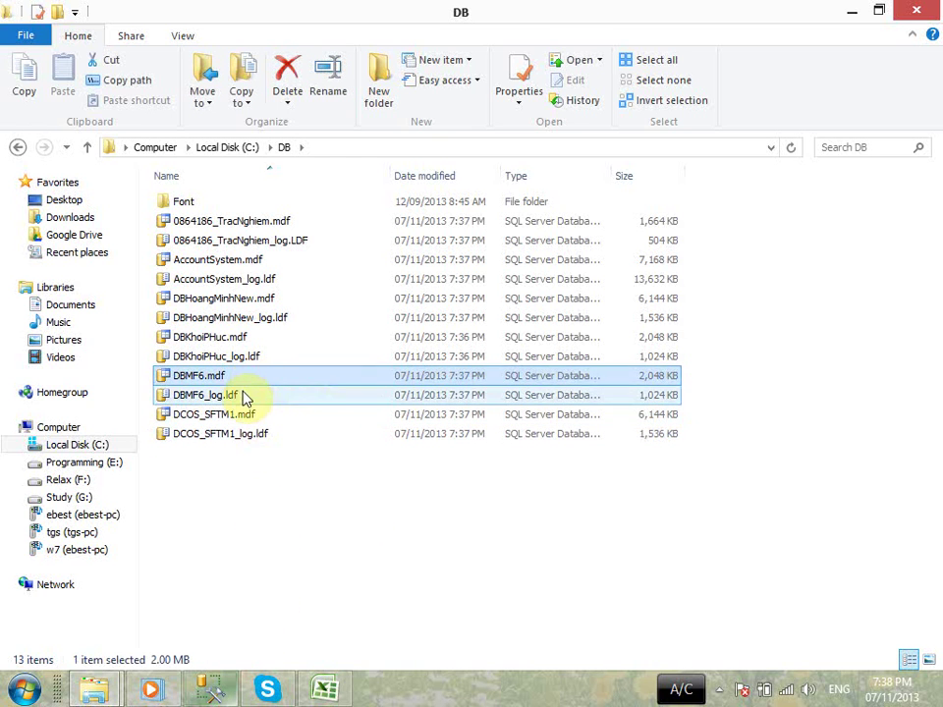
click(244, 393)
- Switch to the Excel workbook Chuong trinh hoc MF6.xlsx and highlight the word AttachDB in cell B9 of the SQL sheet
click(324, 690)
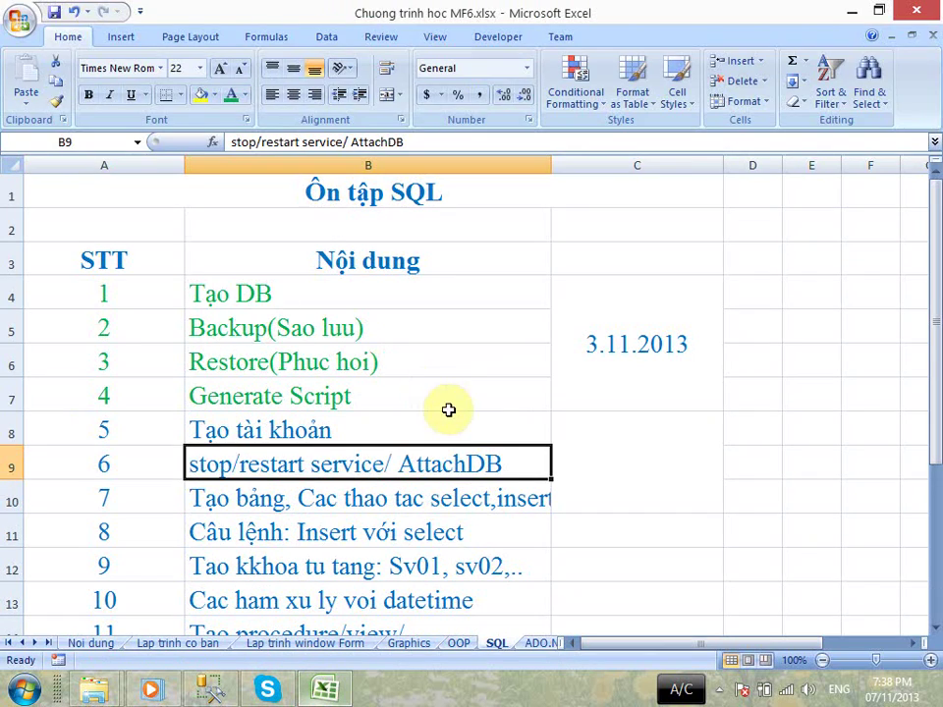
double_click(531, 462)
drag(530, 462, 388, 461)
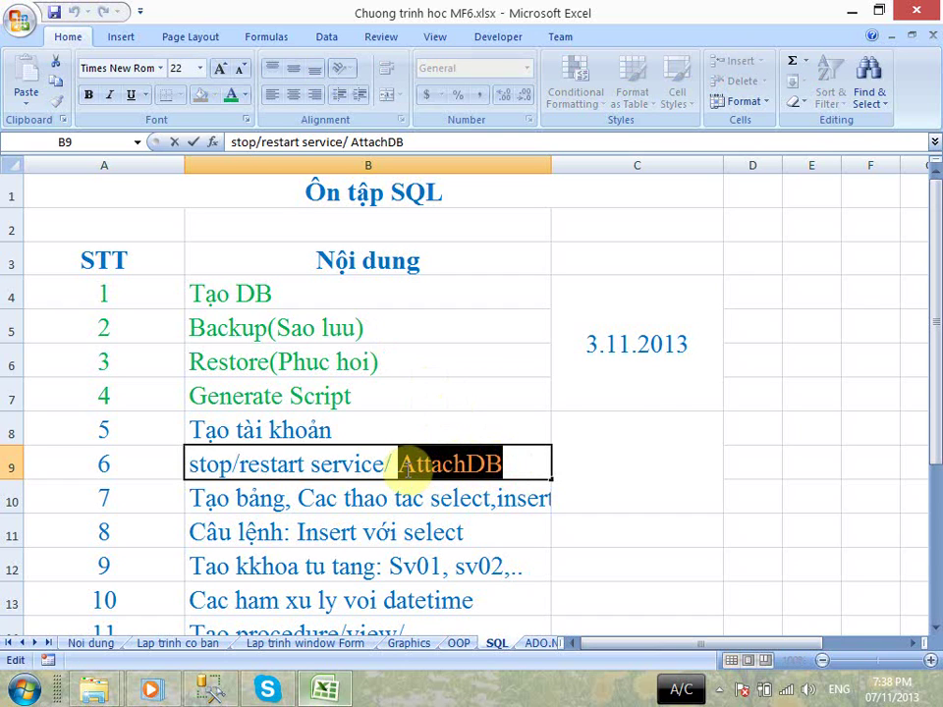
- Switch to SQL Server Management Studio, expand the (local) server and open the Attach Databases dialog for its Databases folder
click(218, 692)
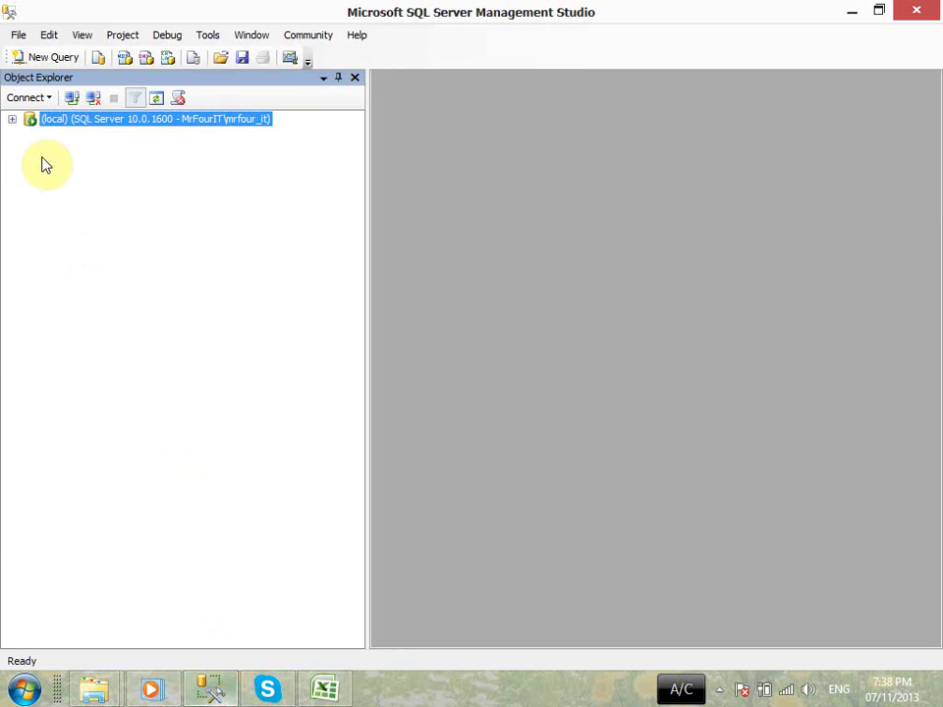
click(12, 119)
click(52, 135)
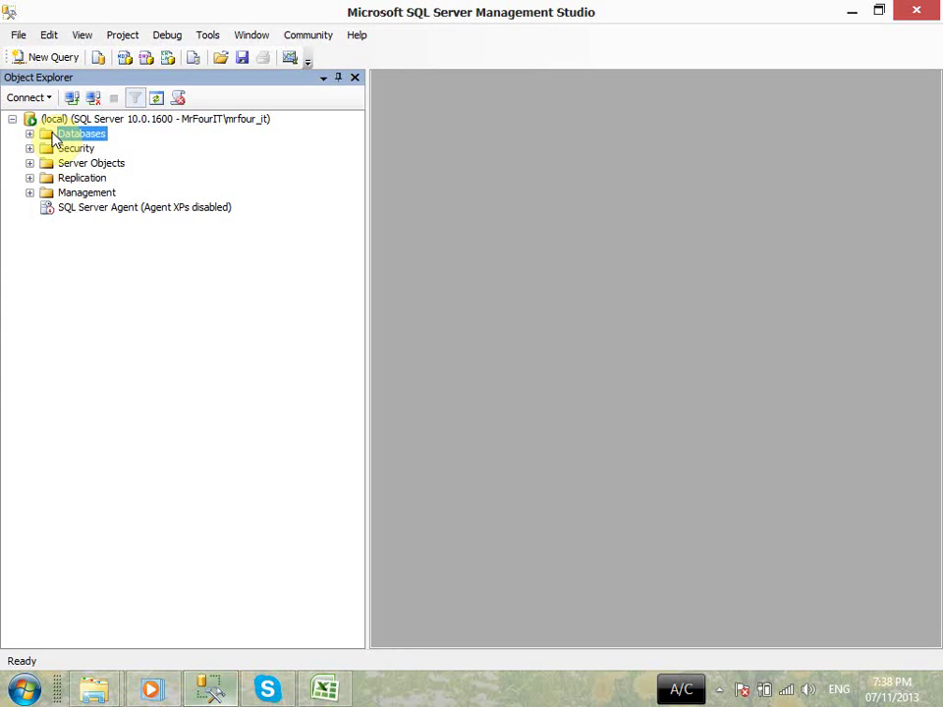
click(29, 134)
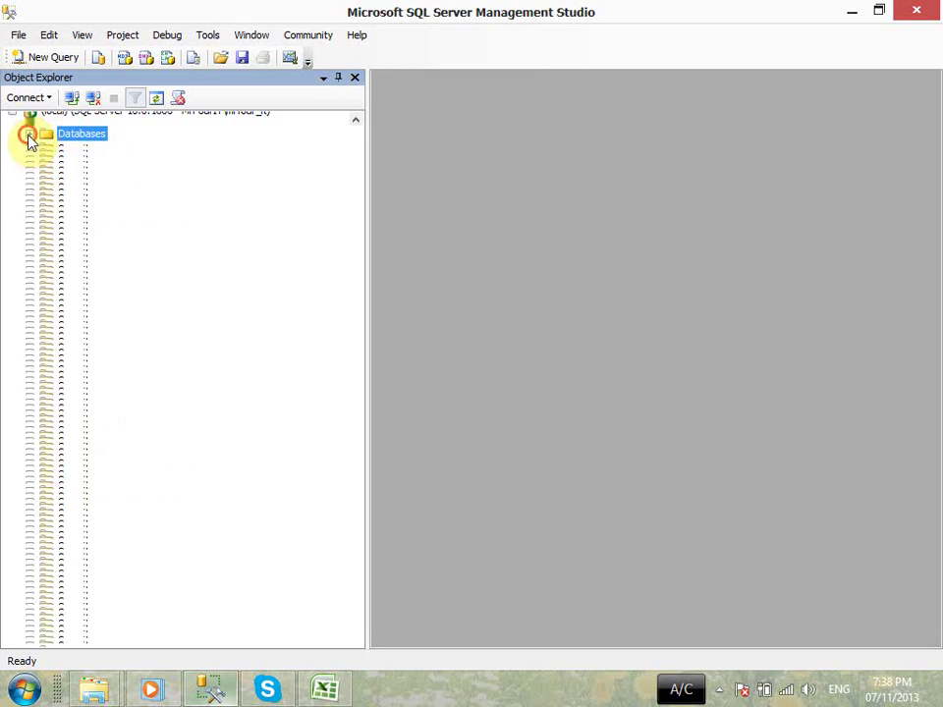
right_click(84, 123)
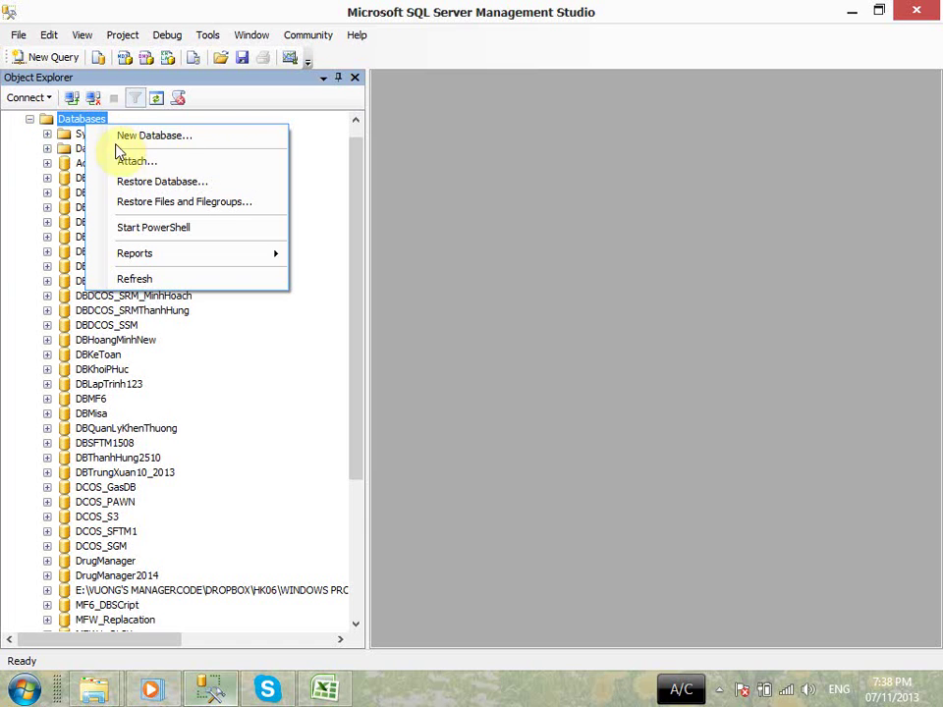
click(30, 119)
right_click(90, 136)
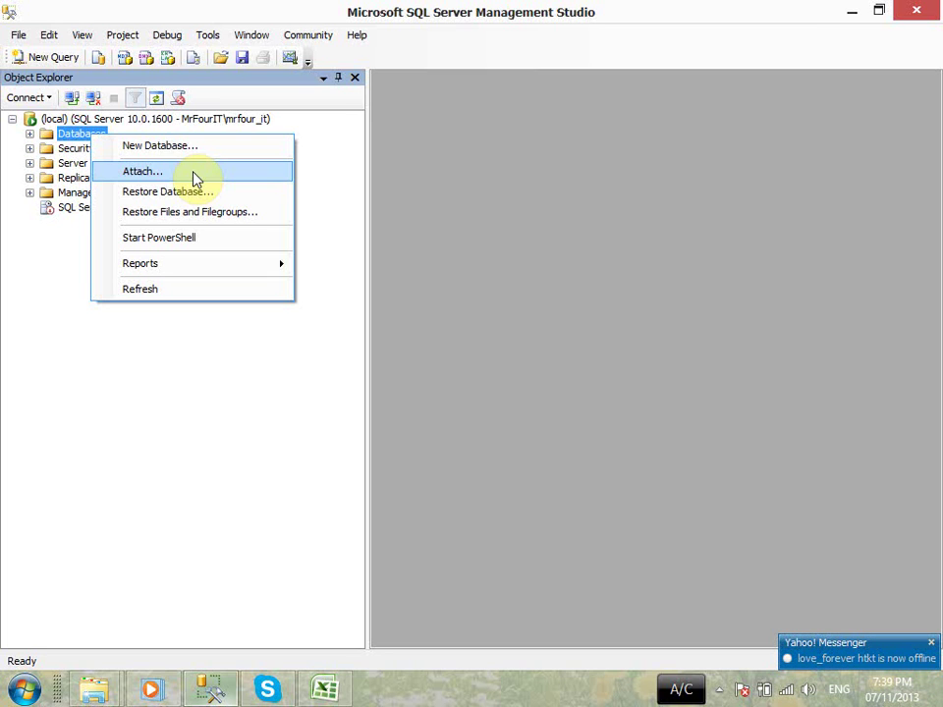
click(195, 176)
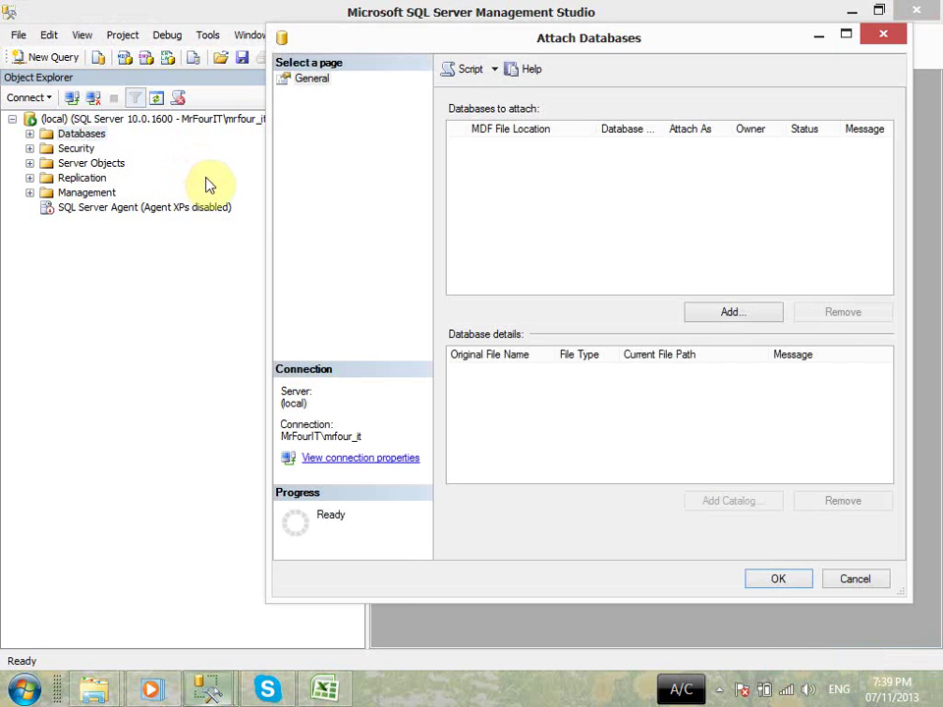
- Add DBMF6.mdf from the C:\DB folder to the list of databases to attach
click(735, 313)
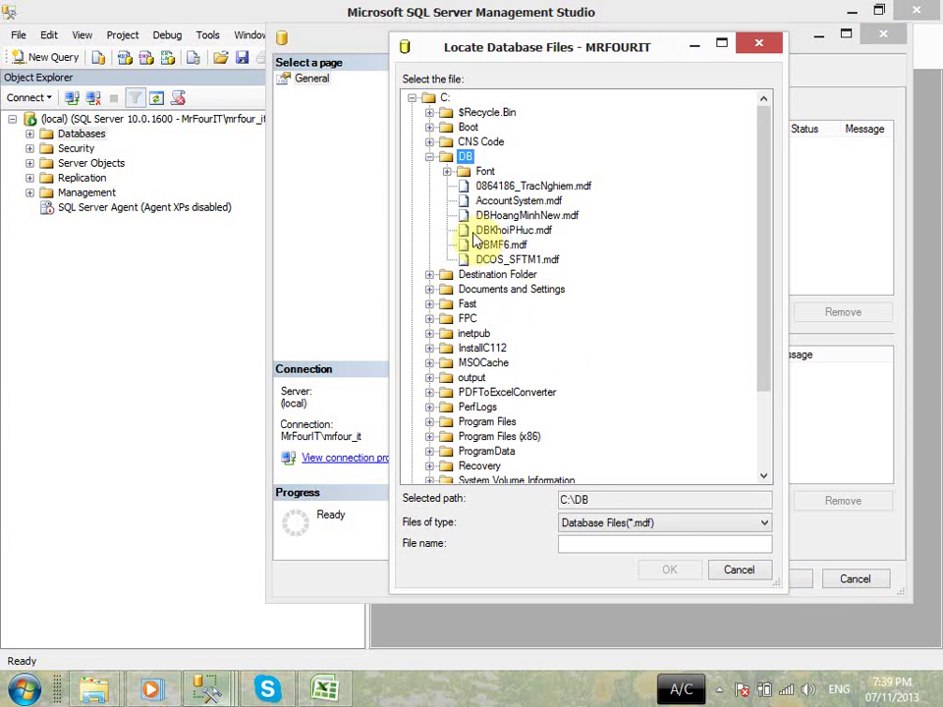
click(429, 157)
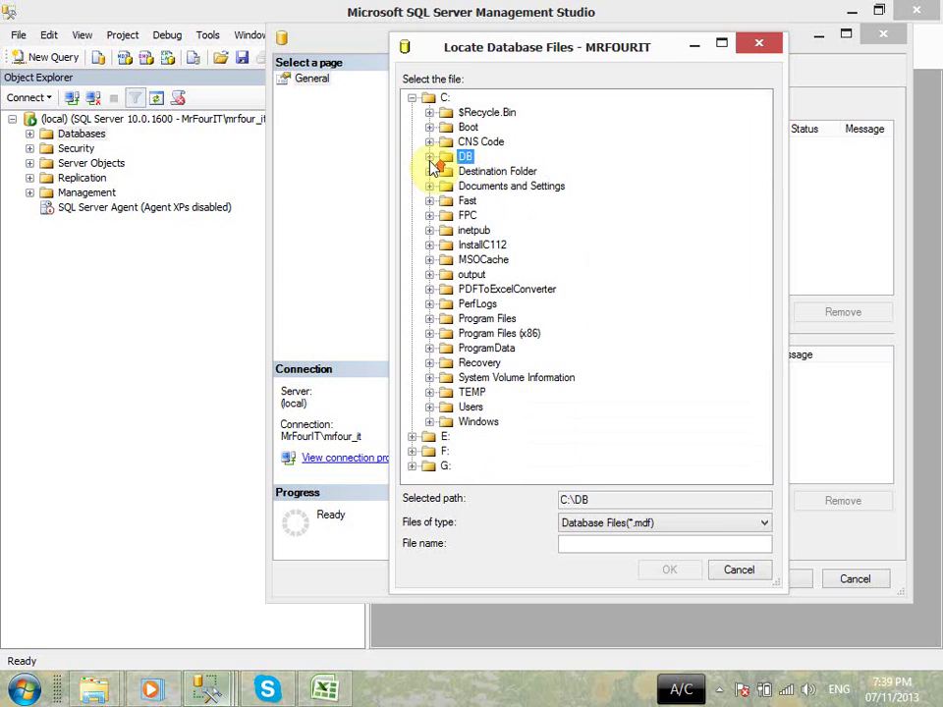
double_click(453, 159)
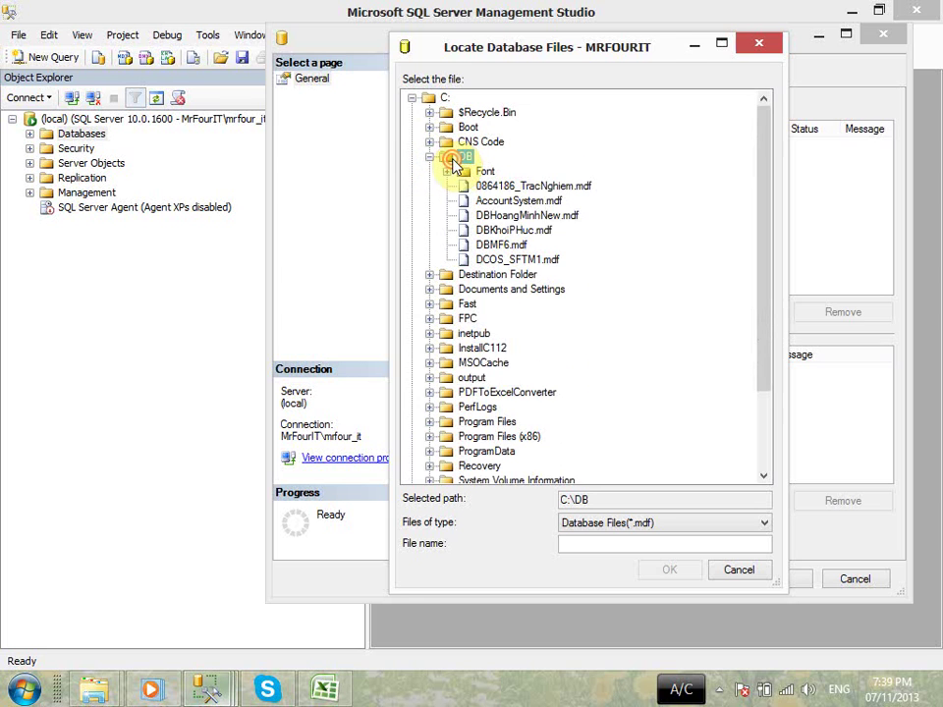
click(491, 200)
click(501, 244)
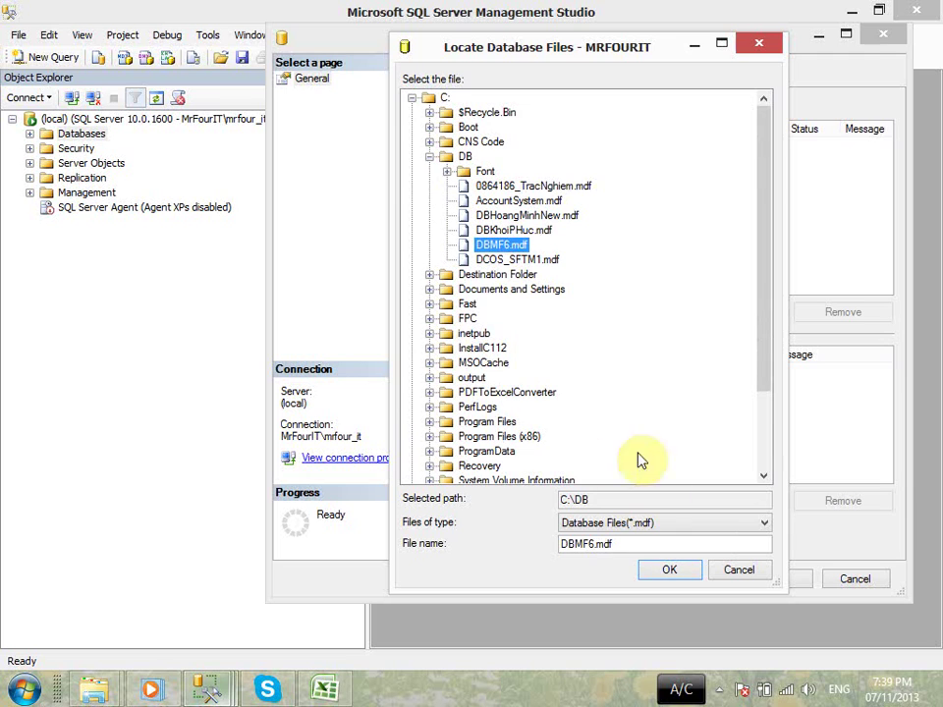
click(665, 571)
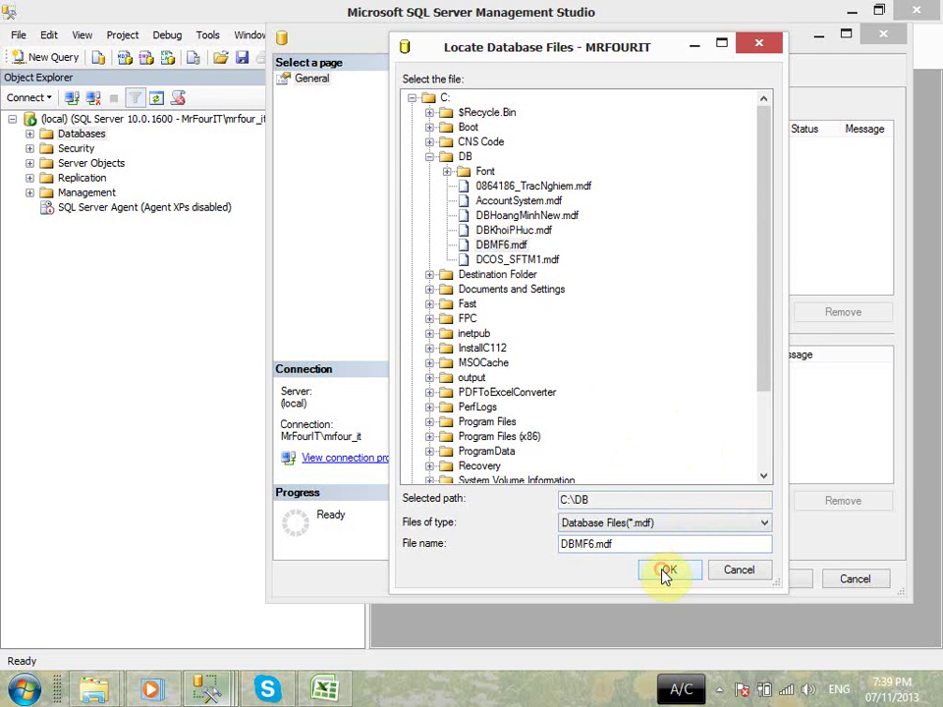